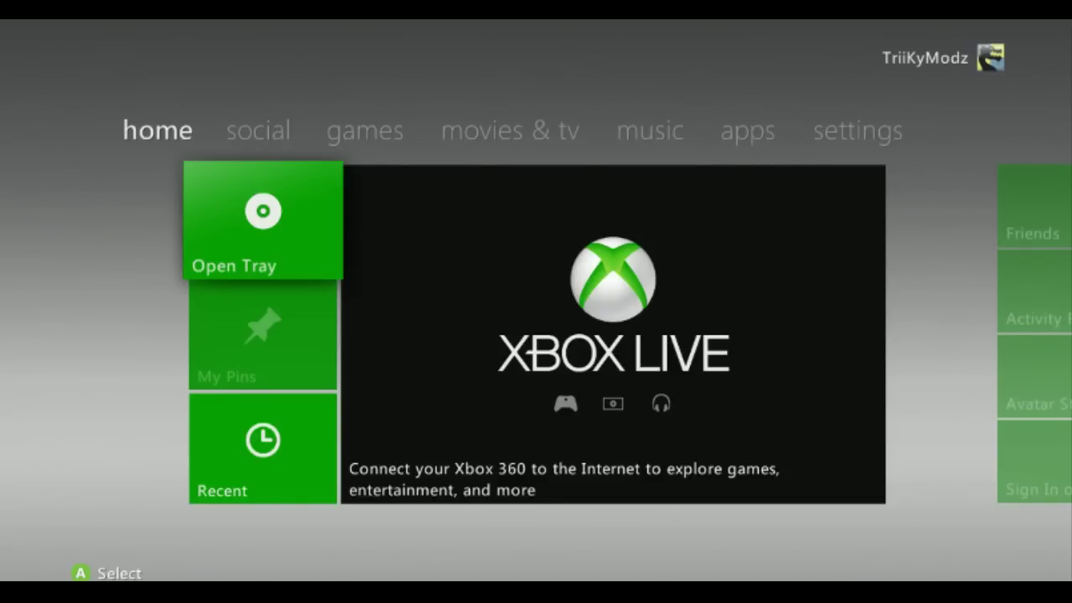
- Open the Storage Devices list from the dashboard's system settings and highlight the USB Storage Device
key(Right)
key(Right)
key(Right)
key(Right)
key(Right)
key(Right)
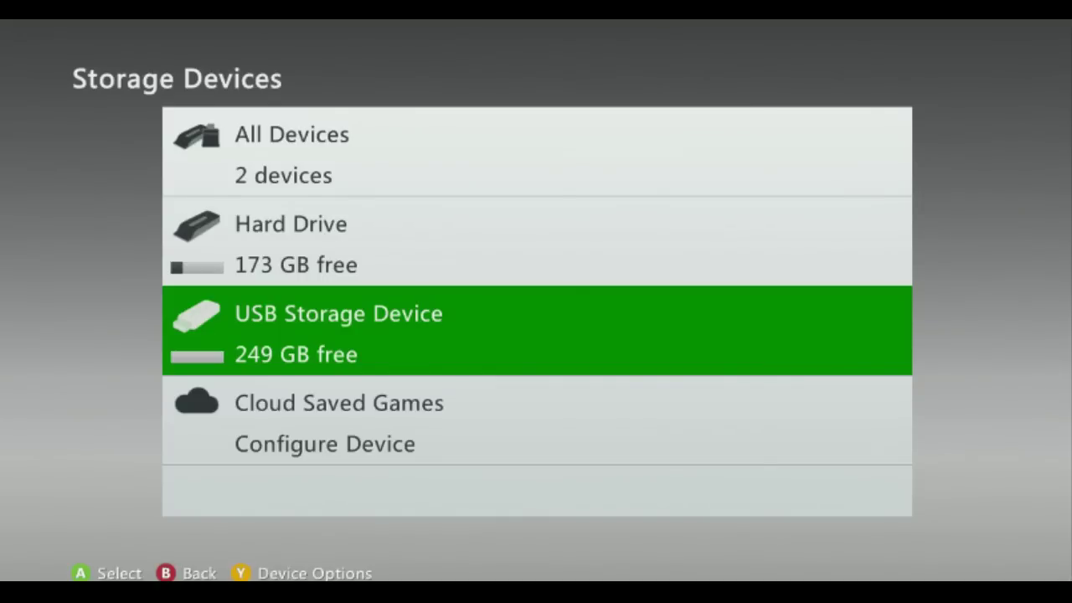
- Bring up the Format confirmation for the USB Storage Device, then back out without formatting it
key(y)
key(Down)
key(Return)
key(Up)
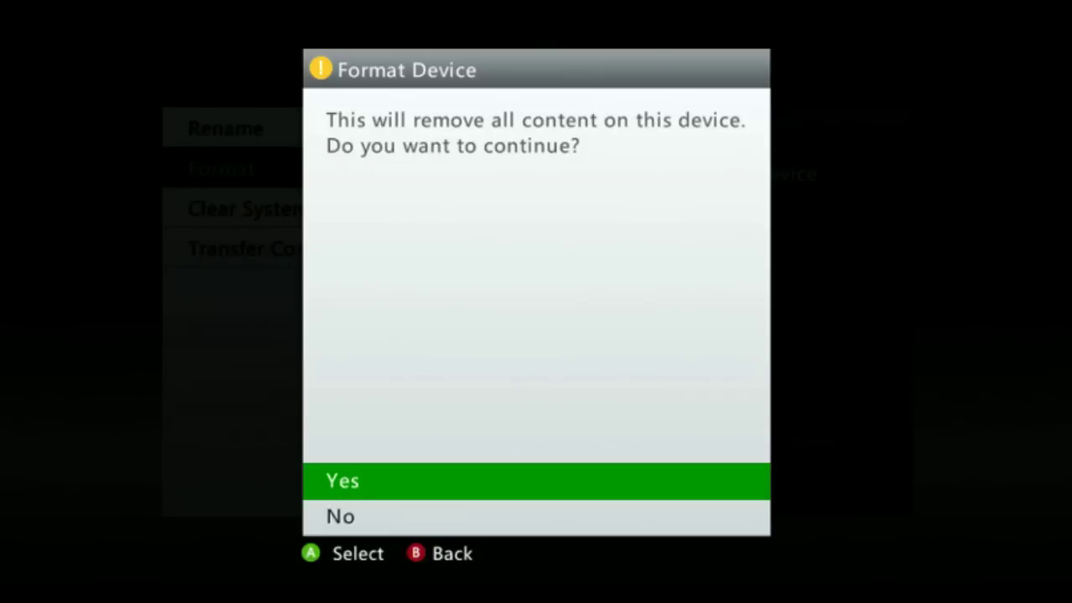
key(Escape)
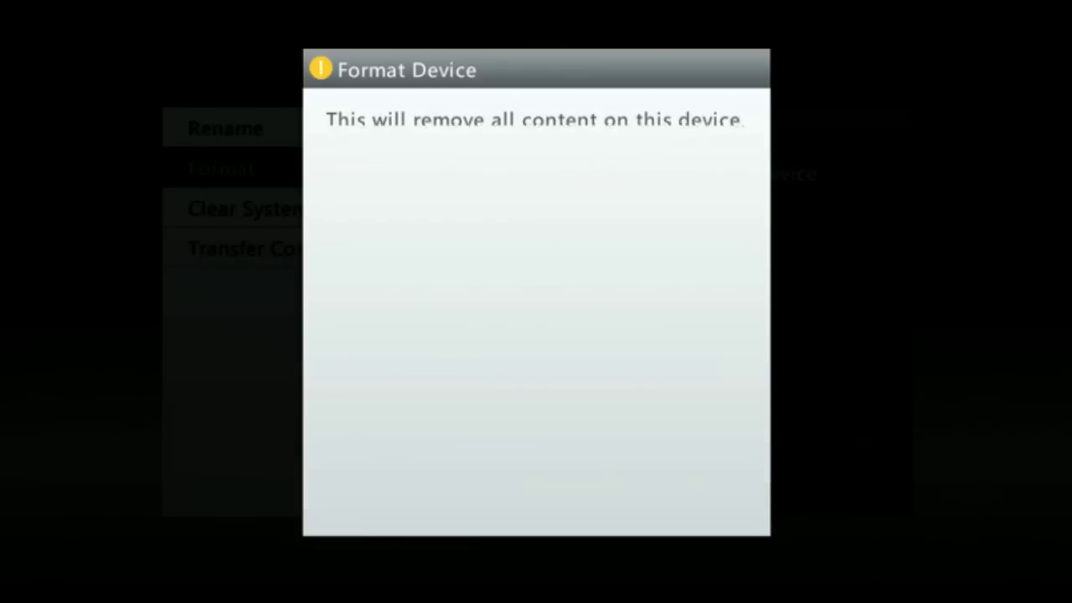
key(Escape)
- Examine the content categories stored on the USB Storage Device and return to the device list
key(Return)
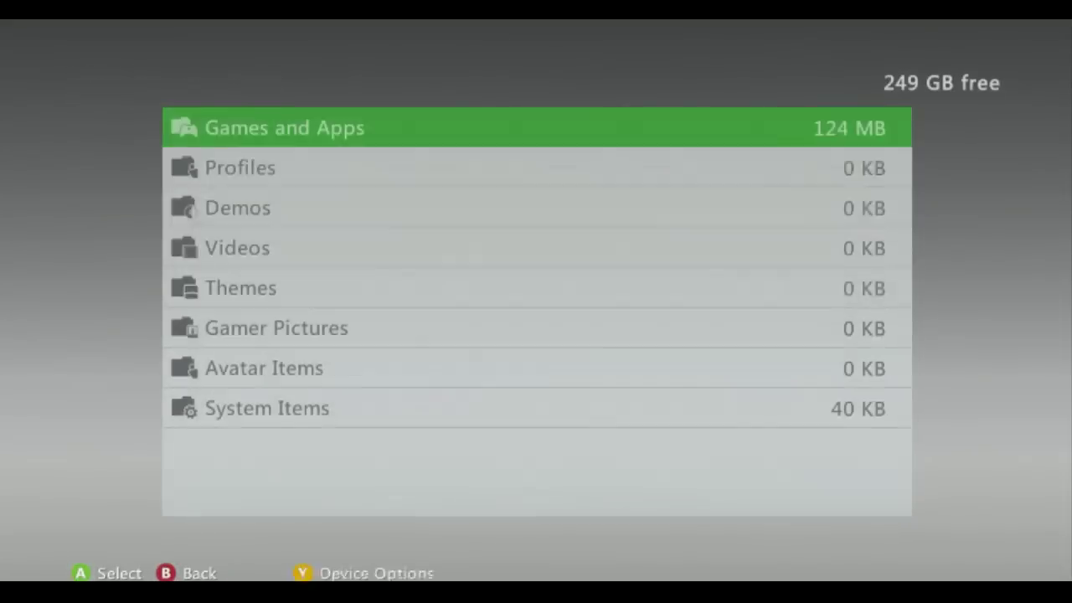
key(Down)
key(Down)
key(Down)
key(Down)
key(Up)
key(Up)
key(Up)
key(Up)
key(Up)
key(Down)
key(Escape)
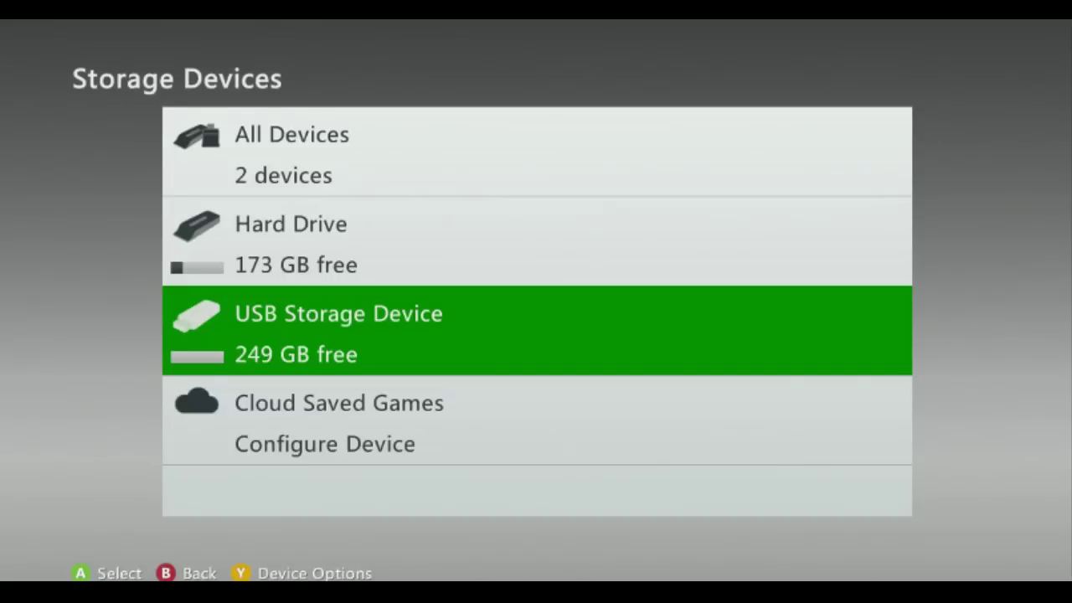
- Leave the storage and system settings and return to the home section of the dashboard
key(Escape)
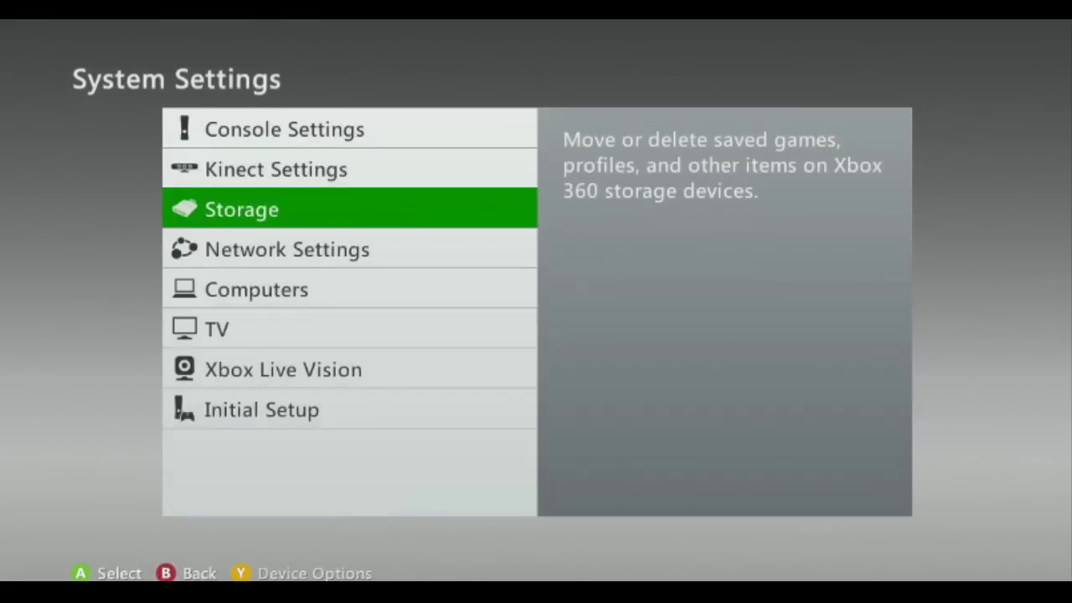
key(Escape)
key(Left)
key(Left)
key(Left)
key(Left)
key(Left)
key(Left)
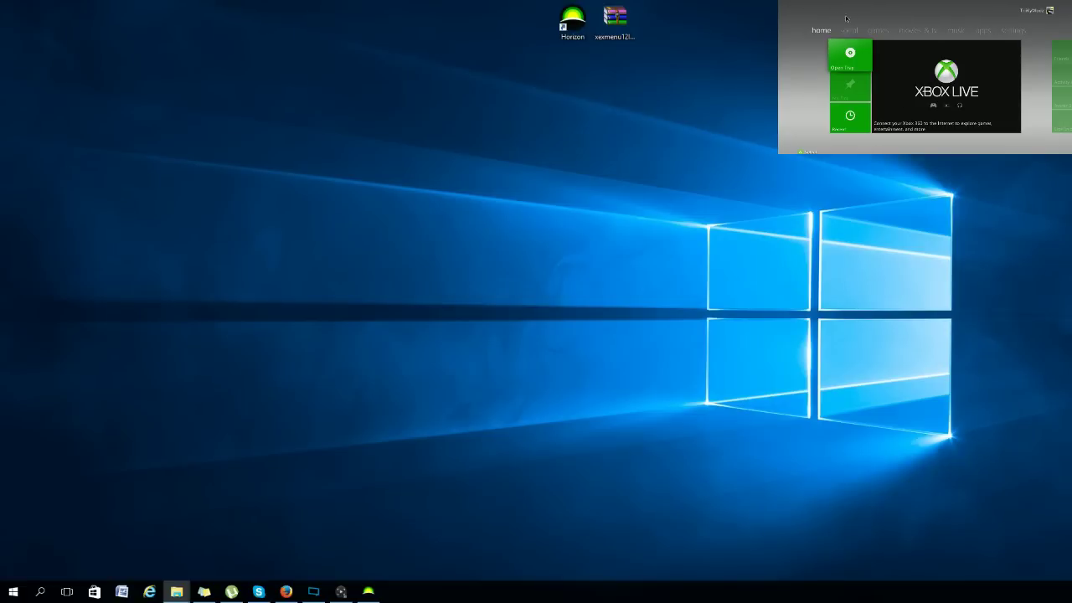
- Switch to File Explorer on the PC, view the contents of Removable Disk (D:), and close the window
click(177, 591)
drag(116, 84, 470, 63)
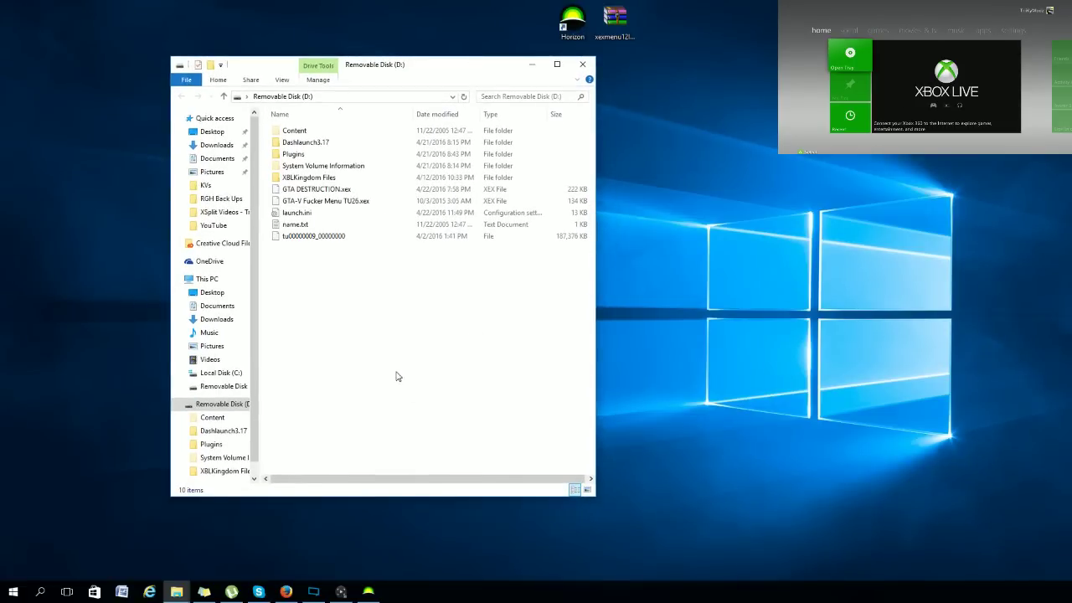
mouse_move(381, 346)
mouse_down()
mouse_move(323, 163)
mouse_move(300, 129)
mouse_move(378, 353)
mouse_up()
click(583, 63)
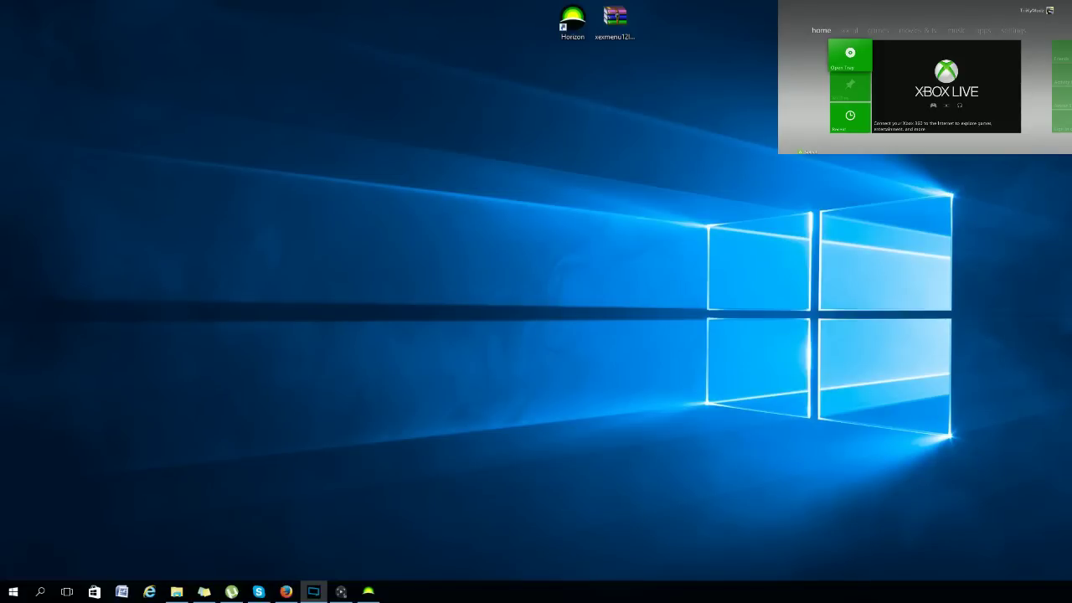
mouse_move(518, 22)
mouse_down()
mouse_move(683, 64)
mouse_move(689, 85)
mouse_move(516, 25)
mouse_up()
click(686, 136)
click(512, 125)
drag(532, 32, 696, 75)
click(713, 132)
- Switch to Horizon and load into it the package file from C0DE9999\00080000 in xexmenu12live.rar
click(368, 591)
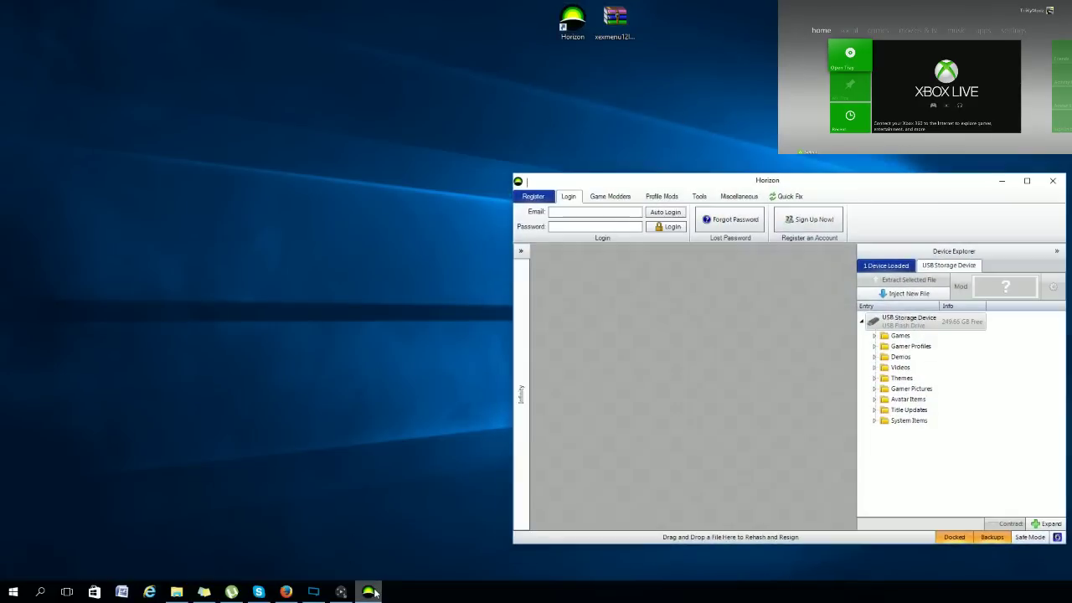
double_click(614, 21)
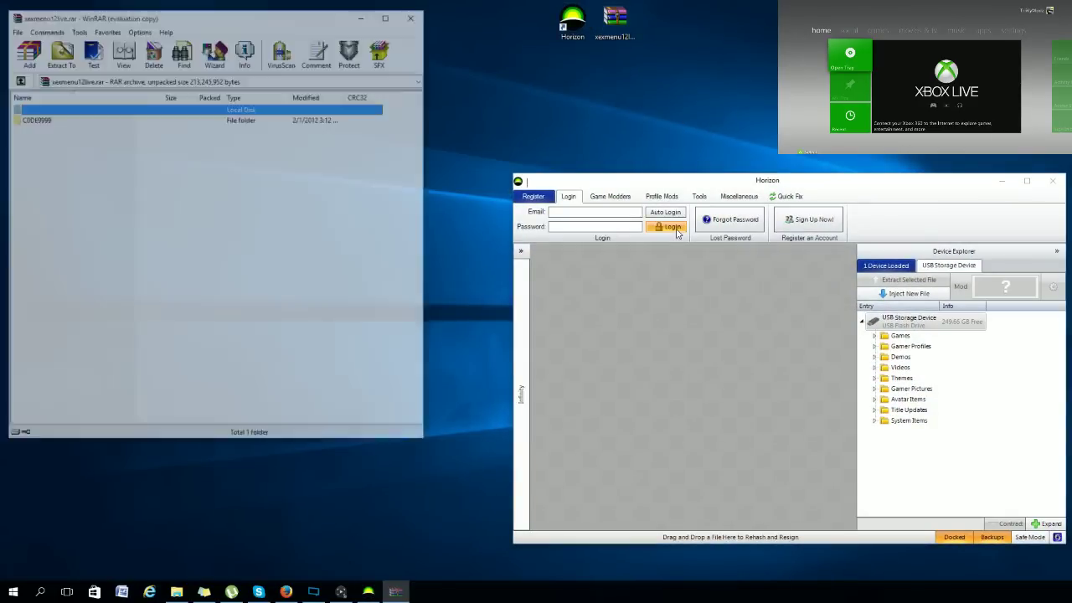
double_click(46, 121)
double_click(47, 121)
drag(27, 122, 635, 337)
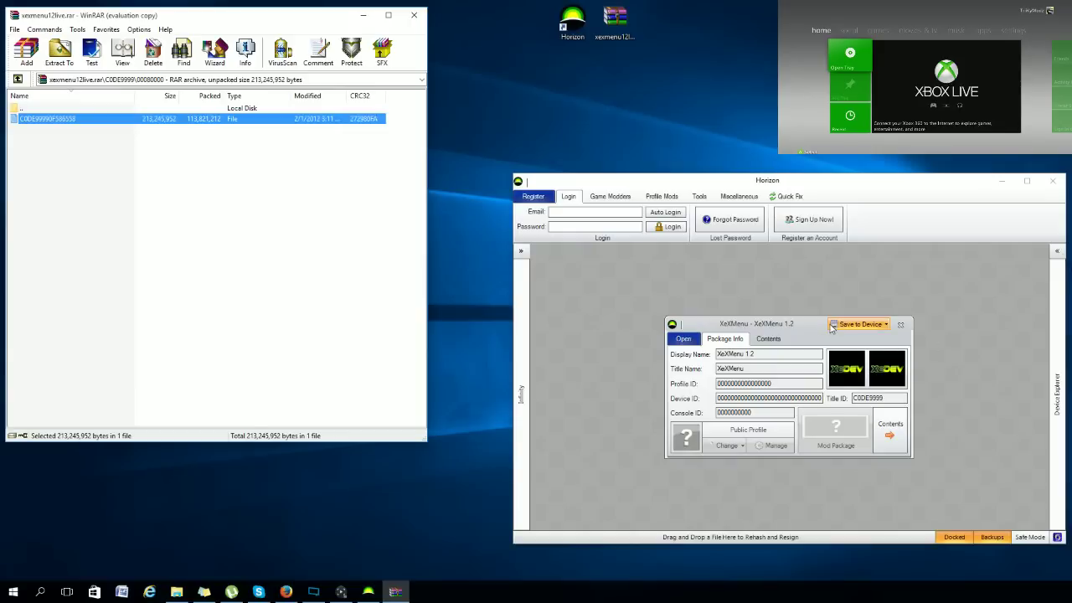
- Close the archive and save the XeXMenu 1.2 package to the USB Storage Device
drag(810, 322, 685, 264)
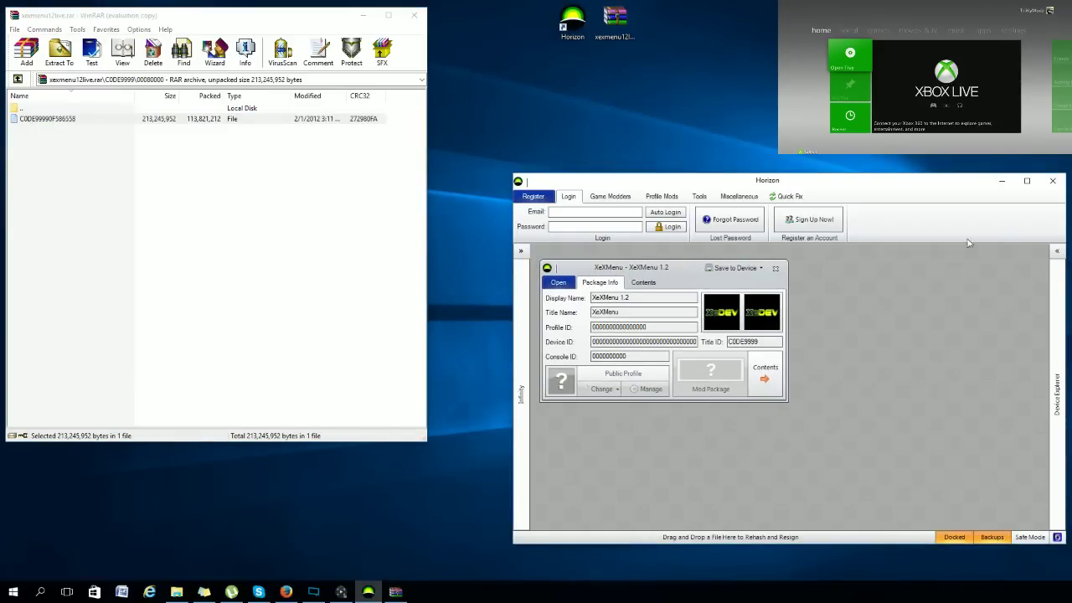
click(1057, 251)
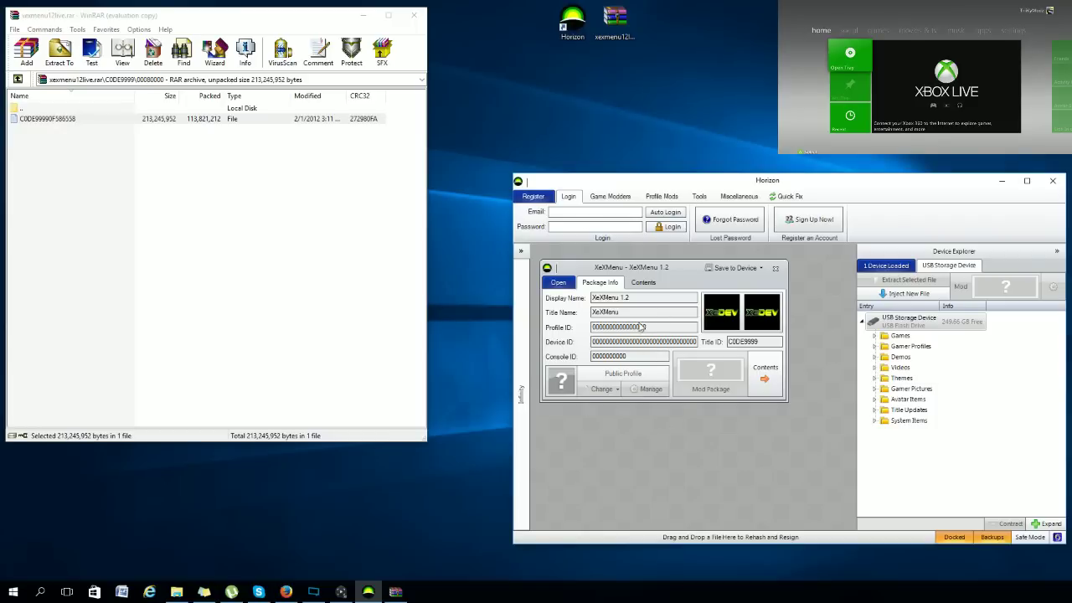
click(414, 15)
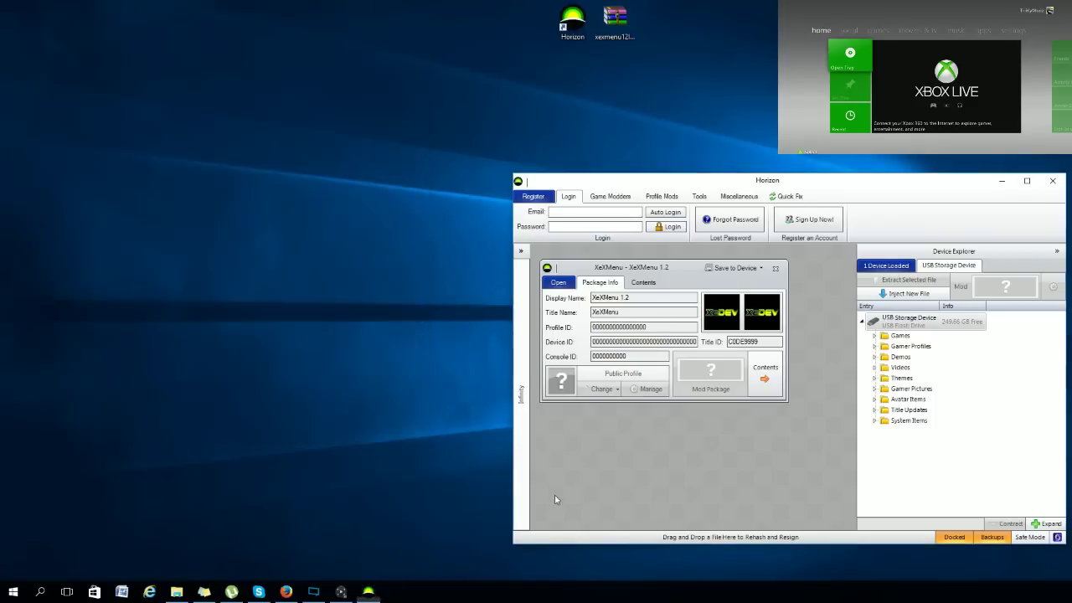
click(730, 268)
click(727, 285)
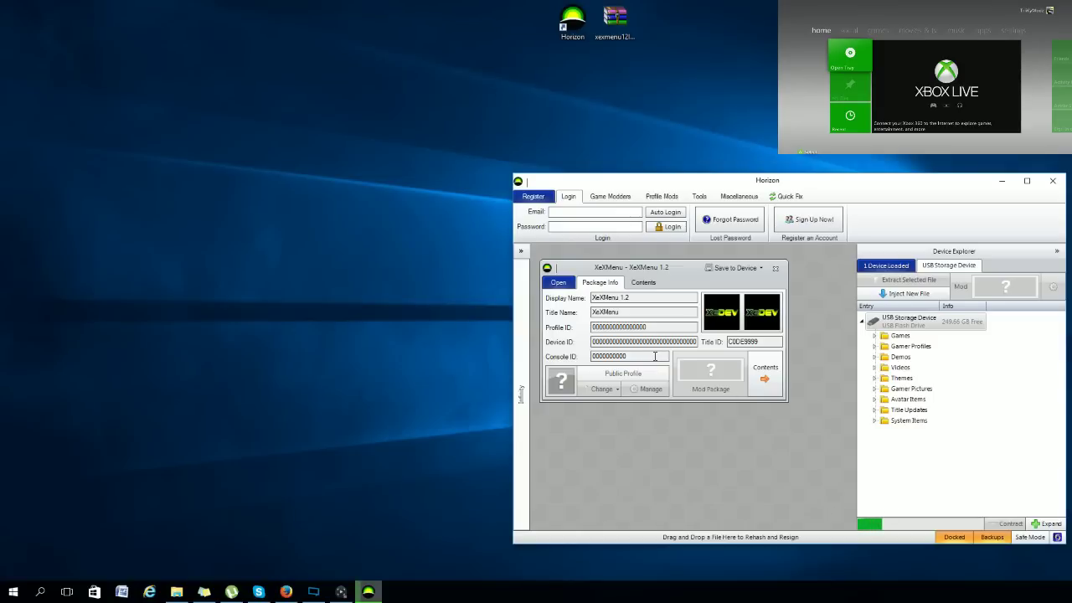
- Examine the Console ID, Device ID, Profile ID and Title ID of the XeXMenu 1.2 package during the transfer
drag(651, 356, 590, 357)
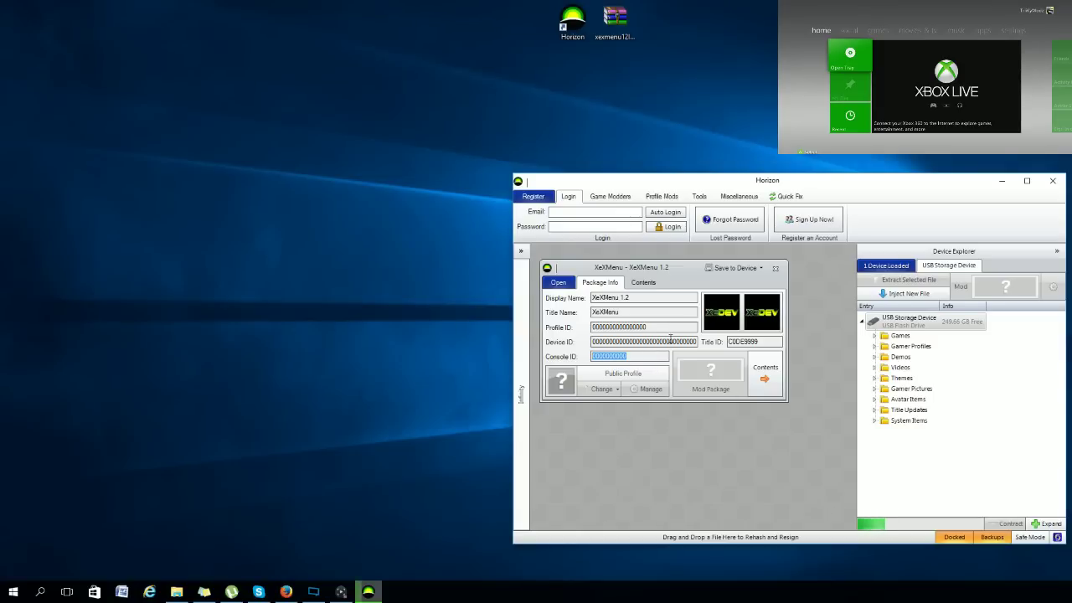
drag(672, 342, 591, 342)
drag(675, 327, 590, 326)
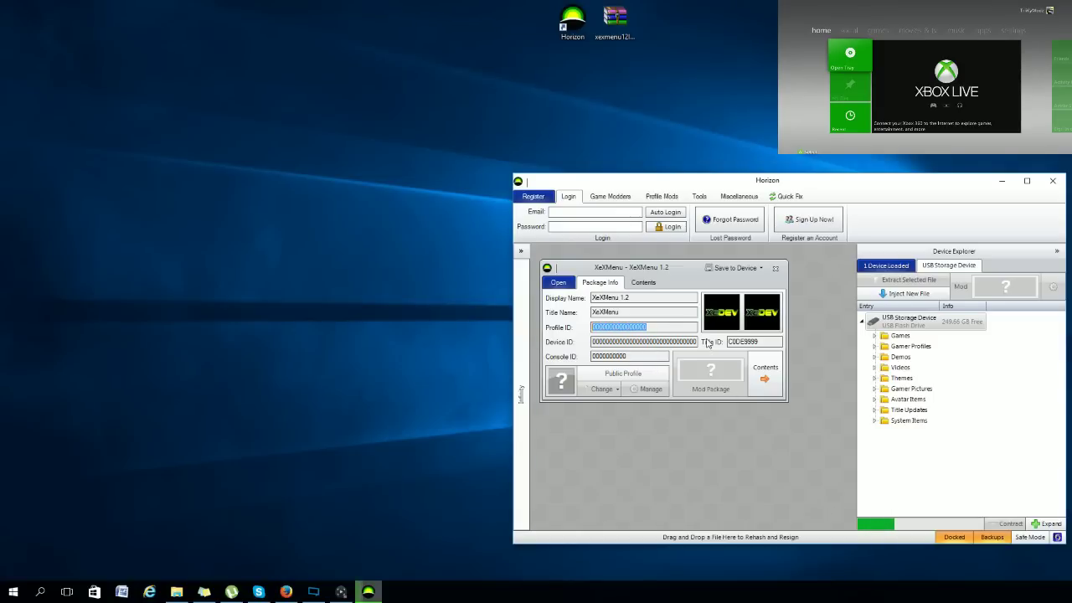
click(674, 325)
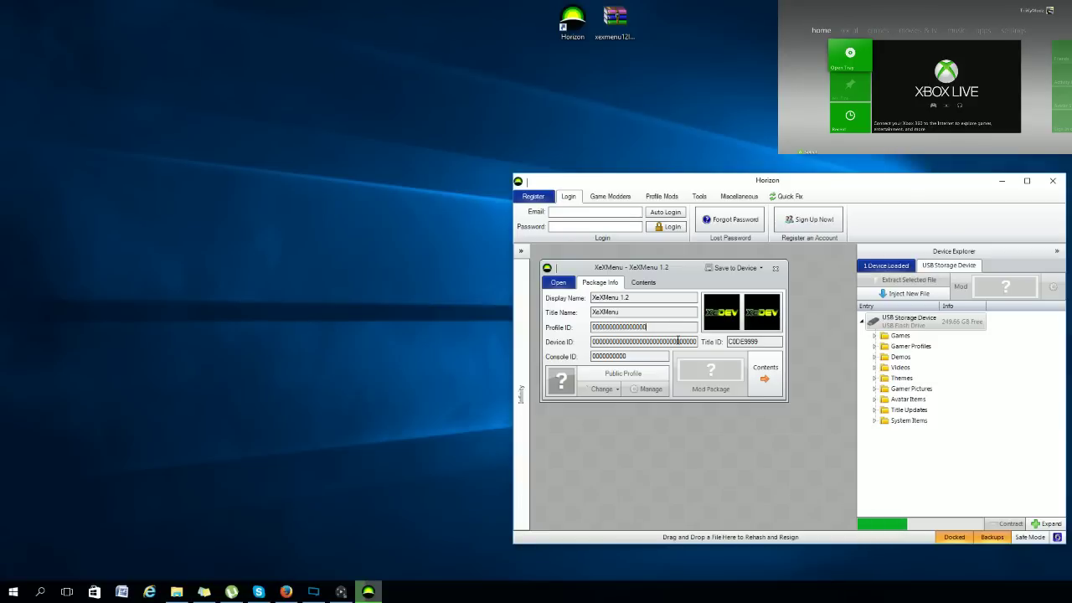
drag(678, 341, 540, 347)
click(656, 328)
drag(774, 341, 716, 350)
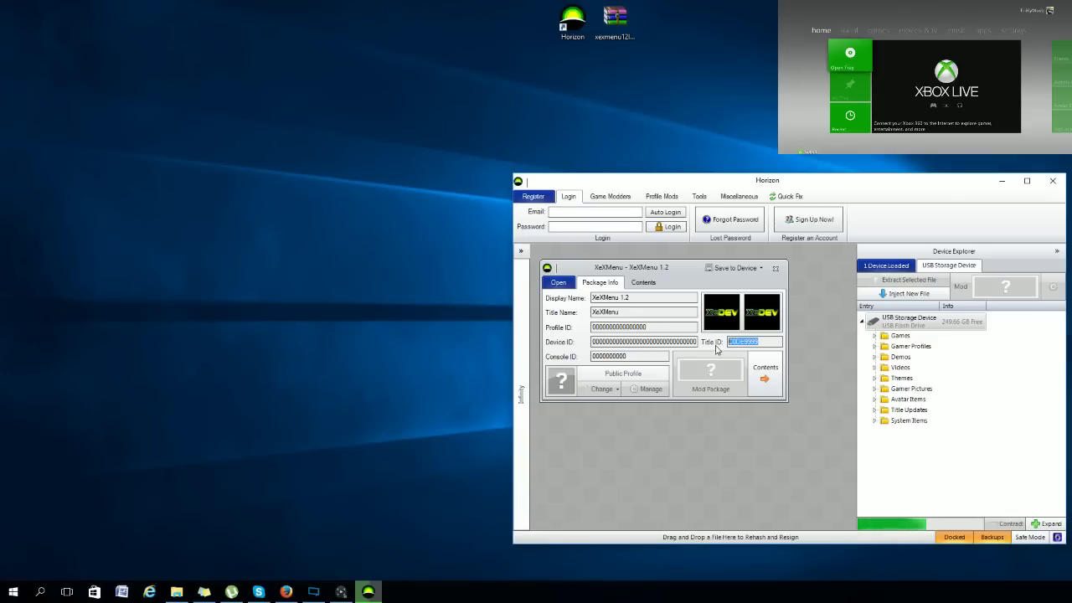
click(760, 341)
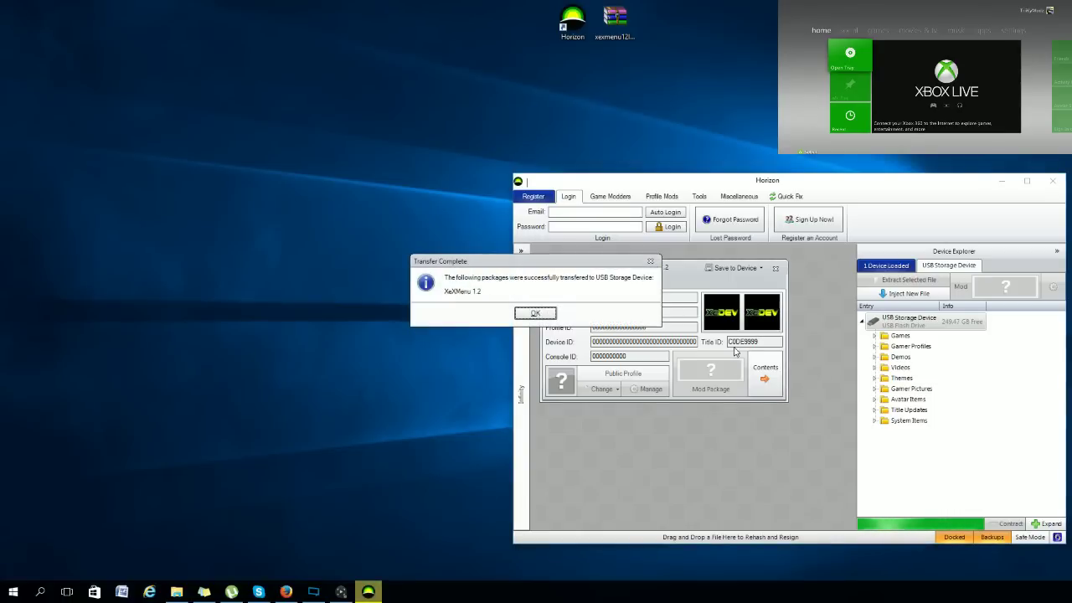
- Acknowledge the finished transfer, check the USB Storage Device's Demos folder for the package, and close Horizon
click(535, 313)
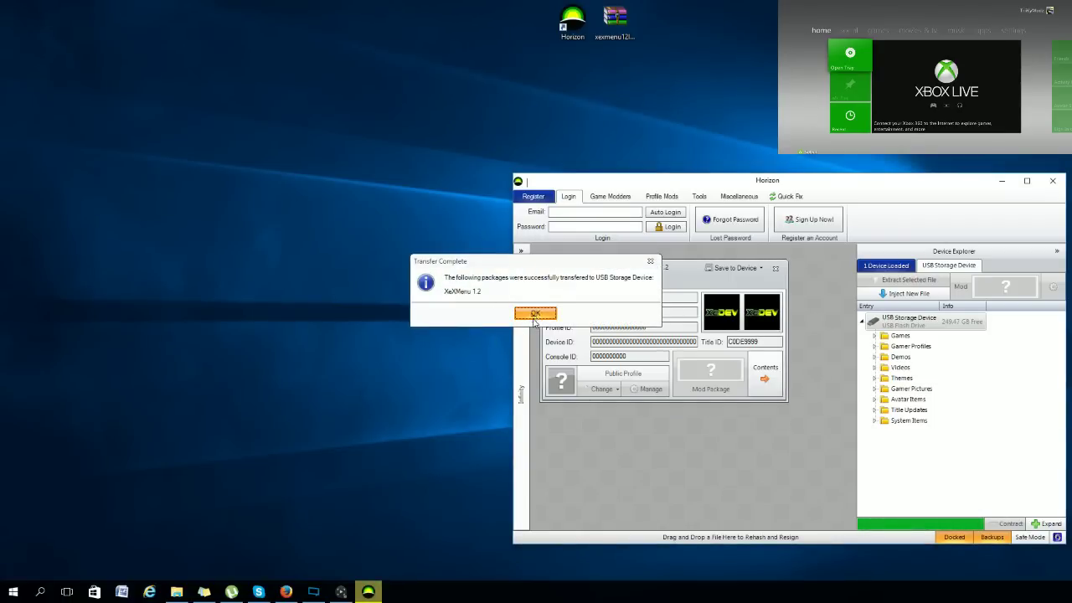
click(882, 360)
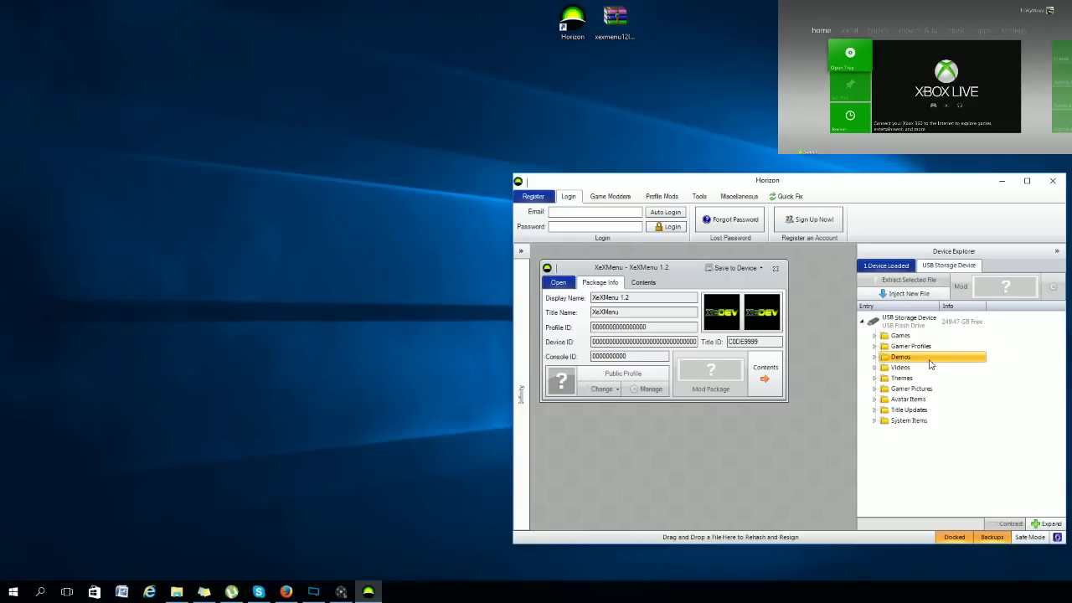
double_click(931, 364)
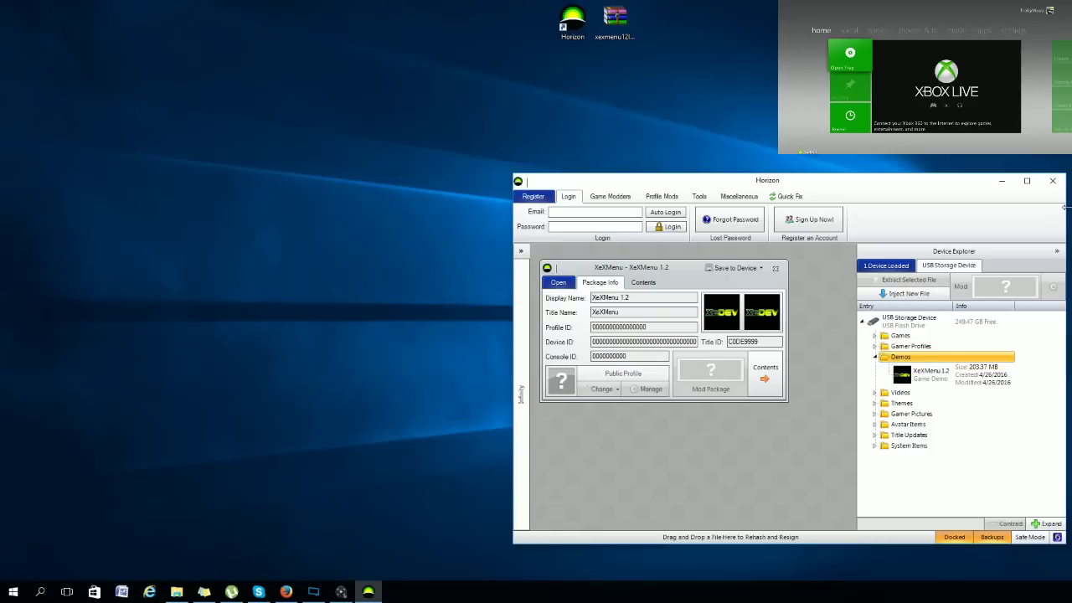
click(1052, 182)
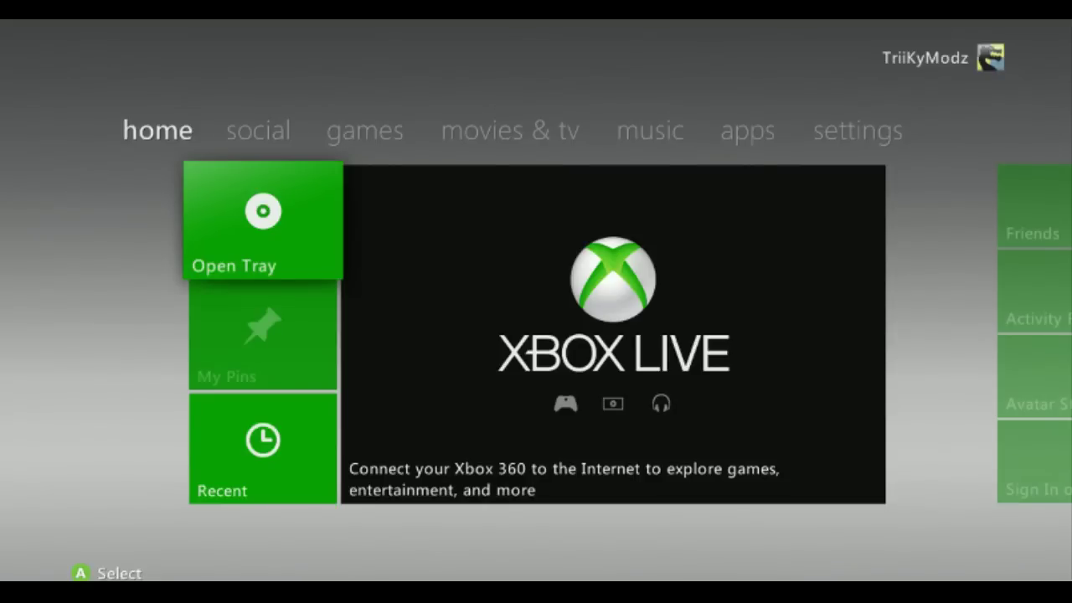
- Switch to the Xbox 360 dashboard and open Storage in the system settings
key(Right)
key(Right)
key(Right)
key(Right)
key(Right)
key(Right)
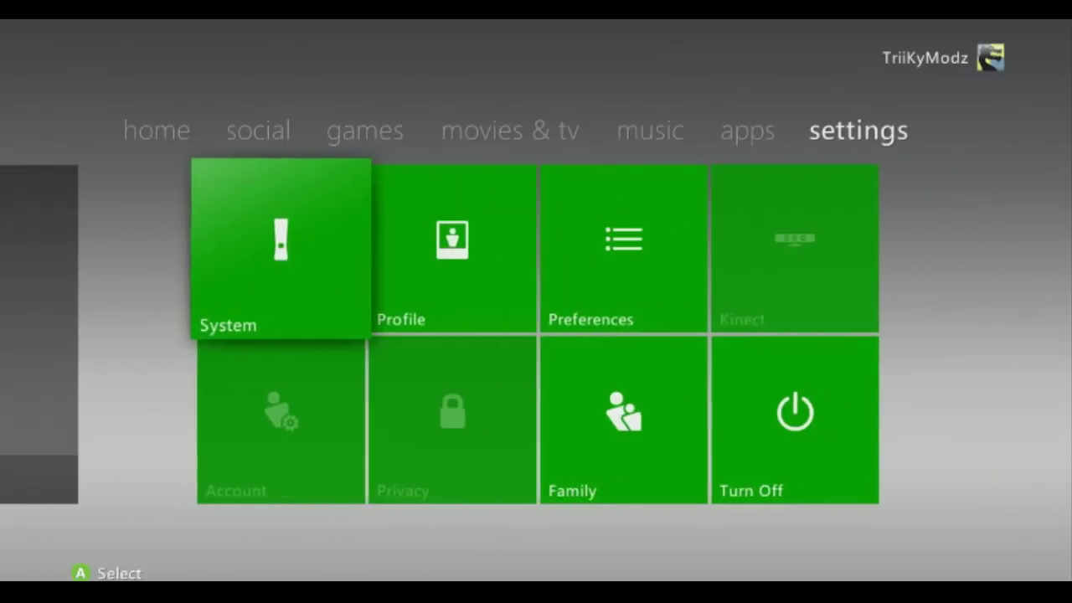
key(Return)
key(Down)
key(Down)
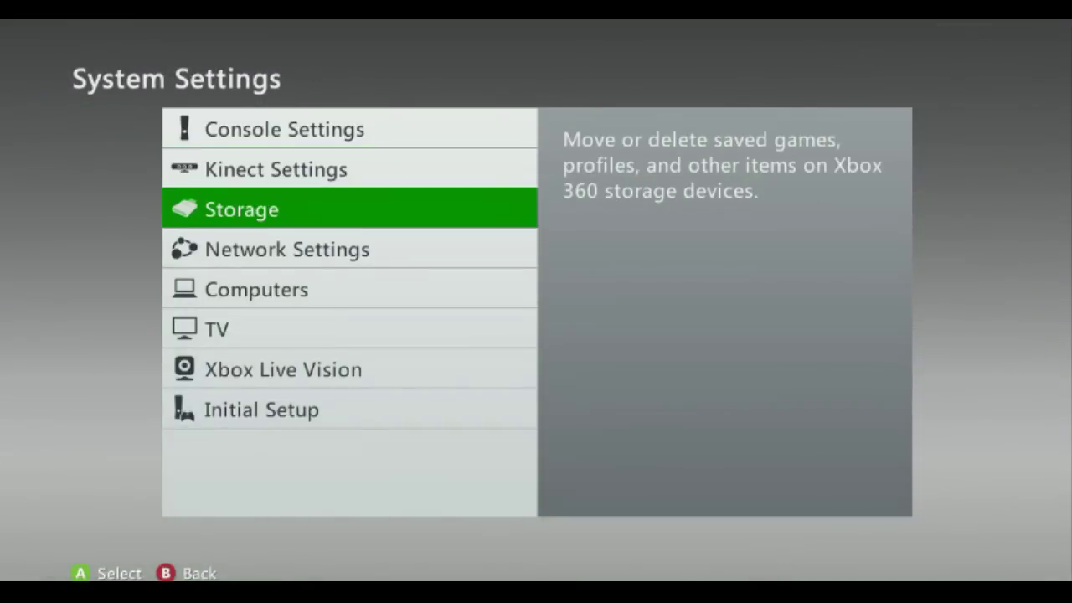
key(Return)
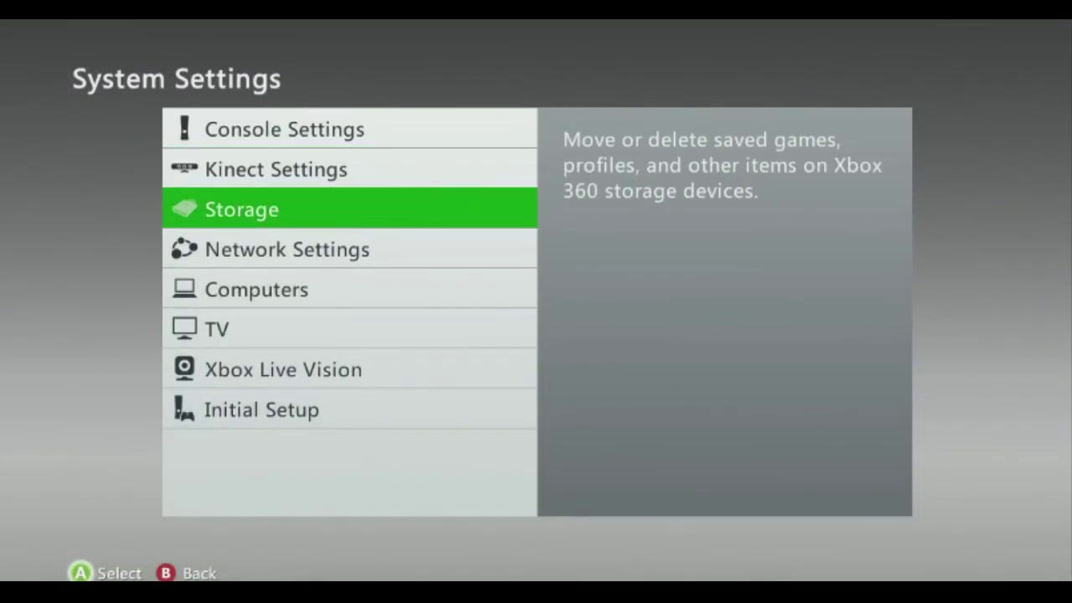
- Open the Demos folder on the USB Storage Device
key(Down)
key(Down)
key(Return)
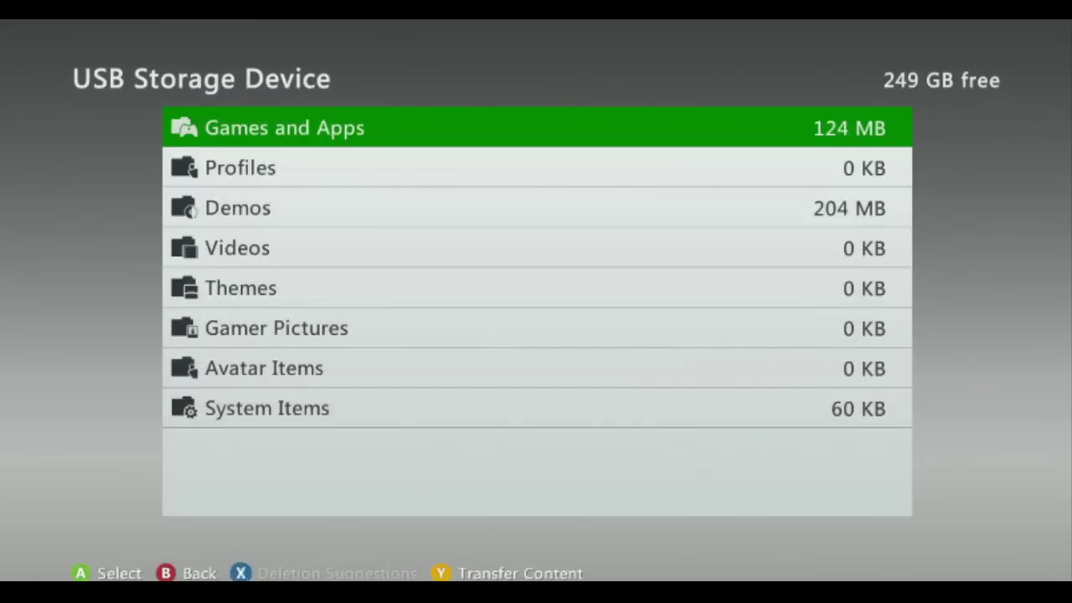
key(Down)
key(Down)
key(Return)
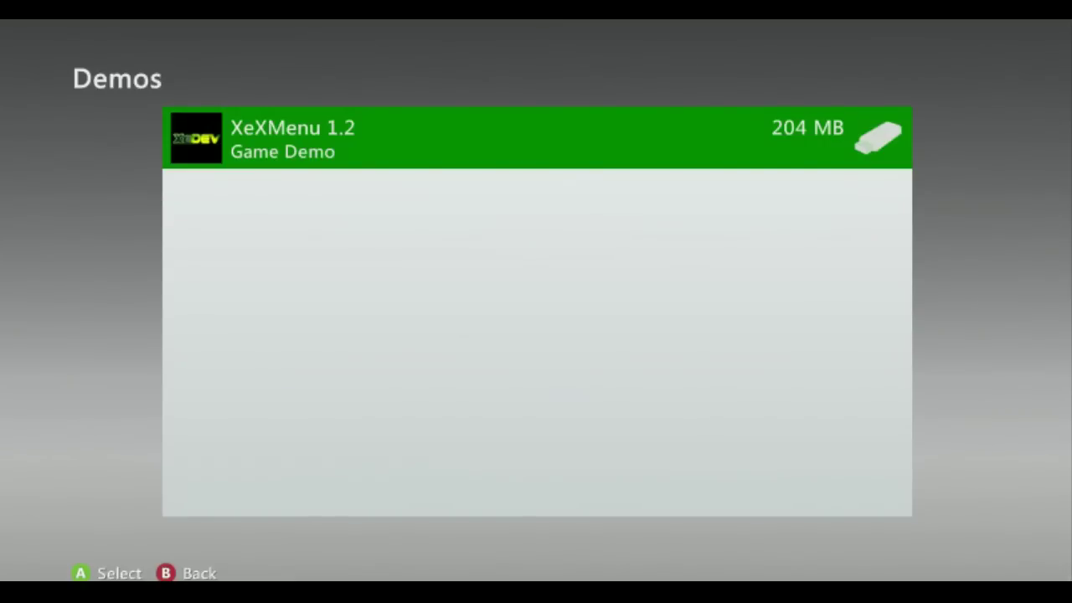
- Move the XeXMenu 1.2 game demo off the USB Storage Device, agreeing to replace the existing item on the destination device
key(Return)
key(Down)
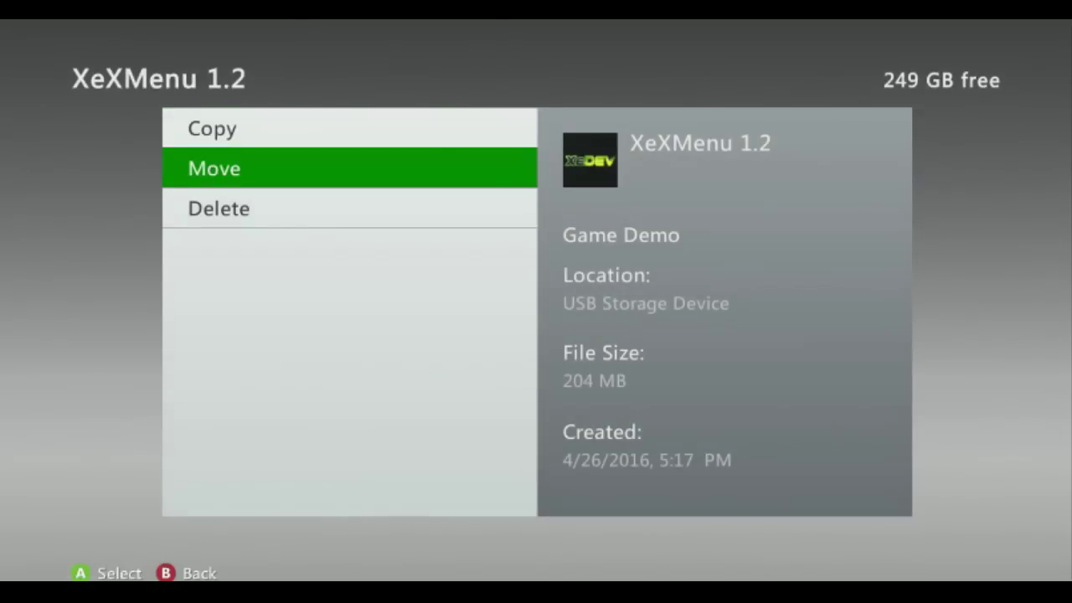
key(Return)
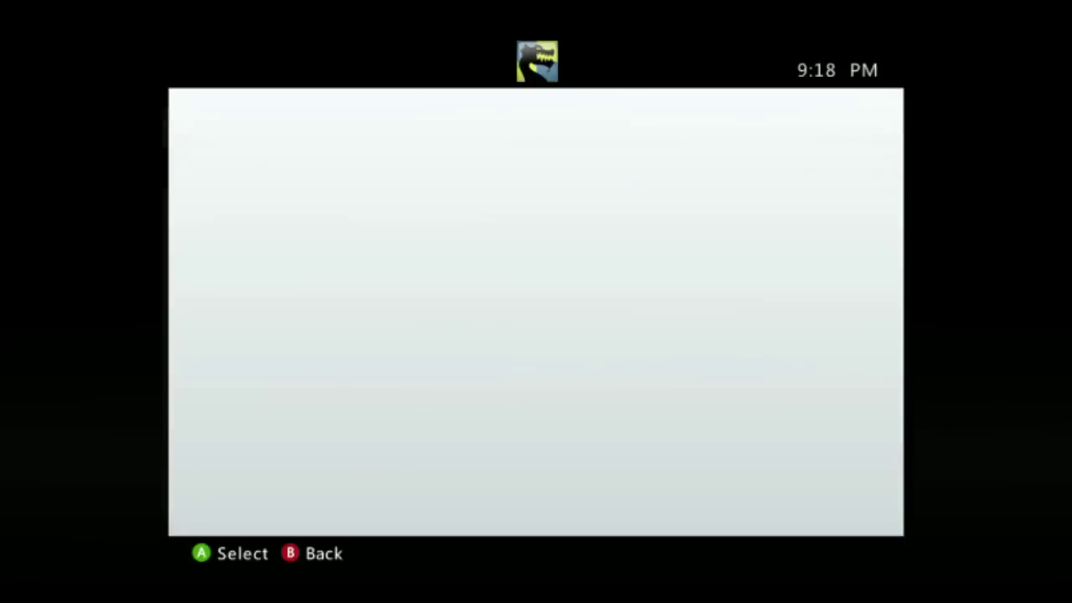
key(Return)
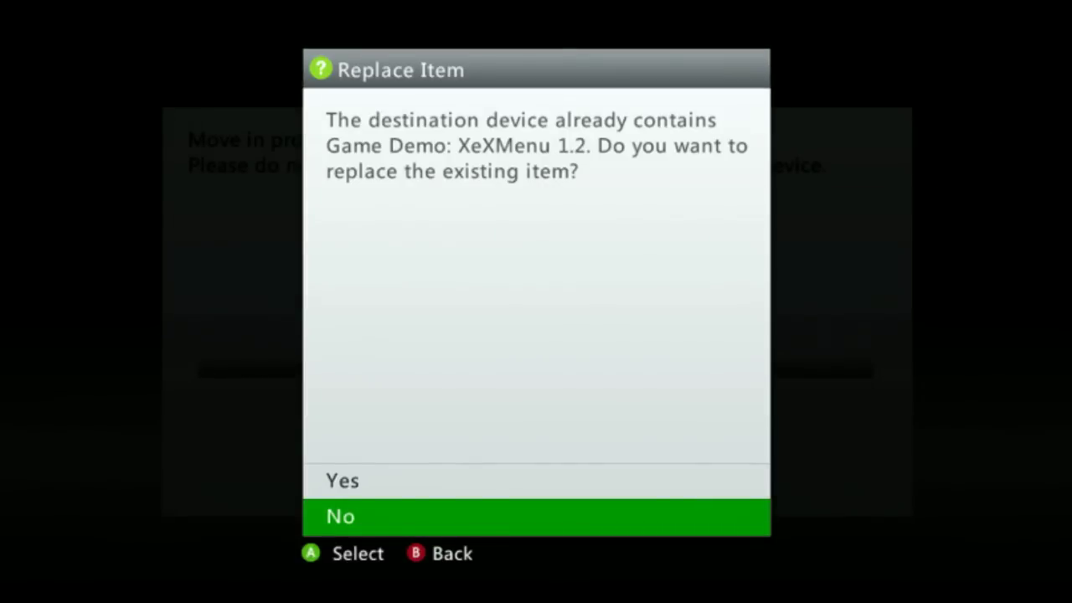
key(Up)
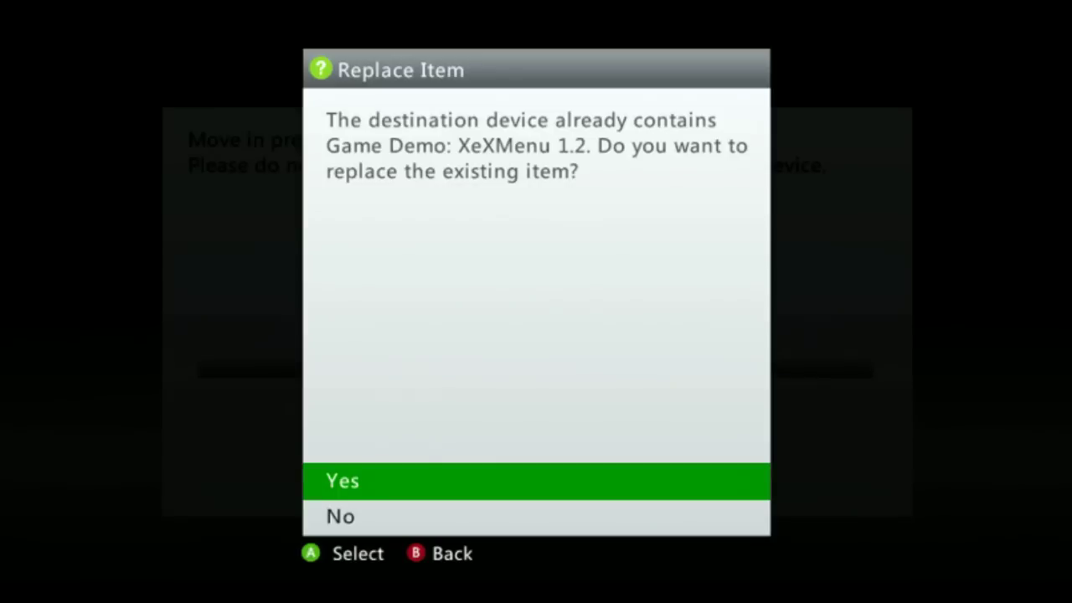
key(Return)
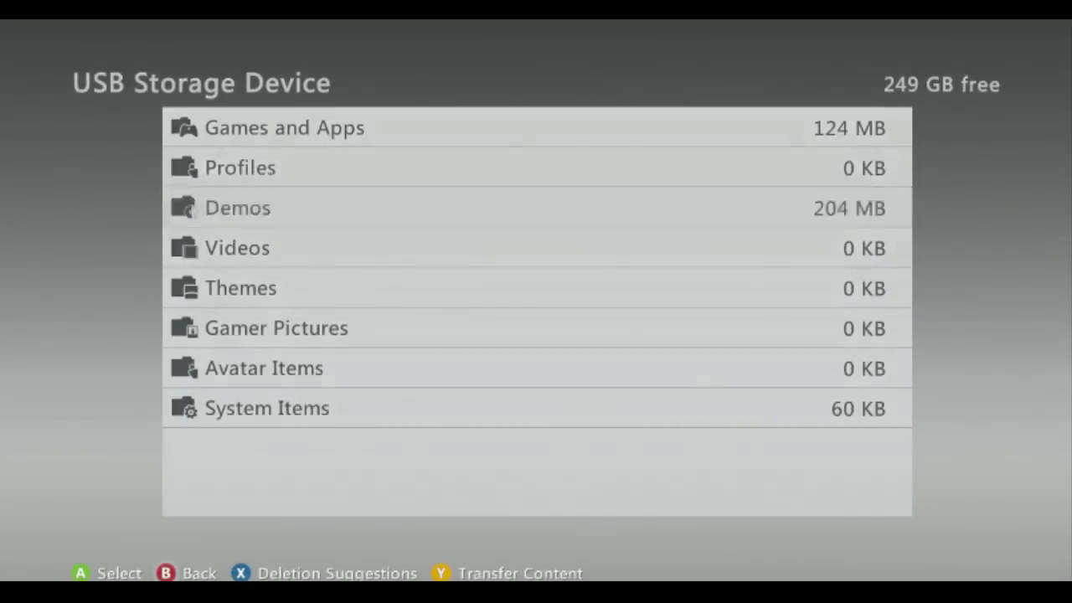
- Leave the USB Storage Device and open the Demos folder on the Hard Drive
key(Escape)
key(Up)
key(Return)
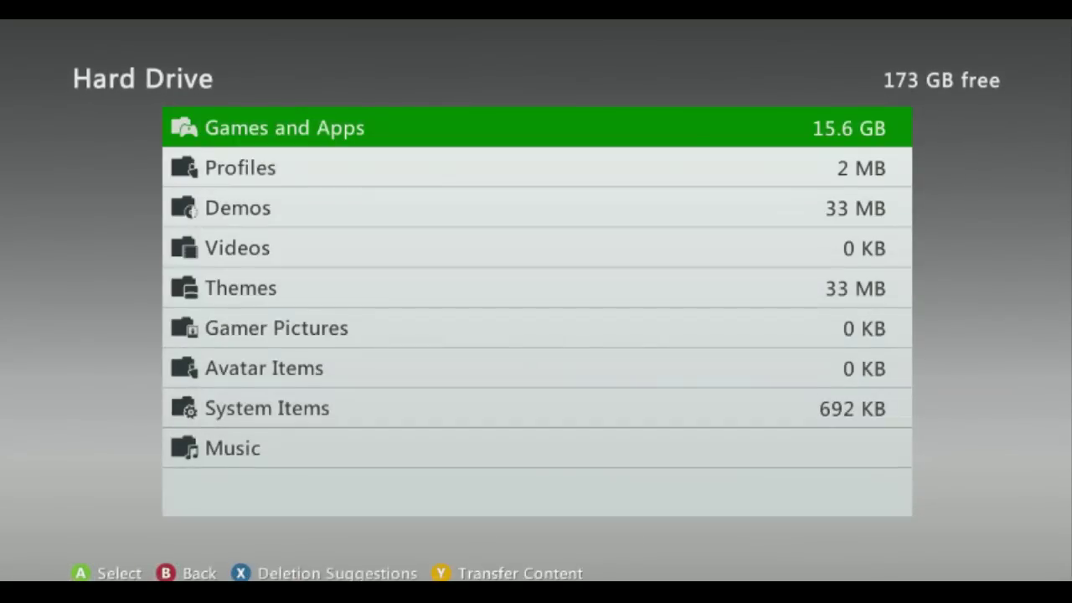
key(Down)
key(Down)
key(Return)
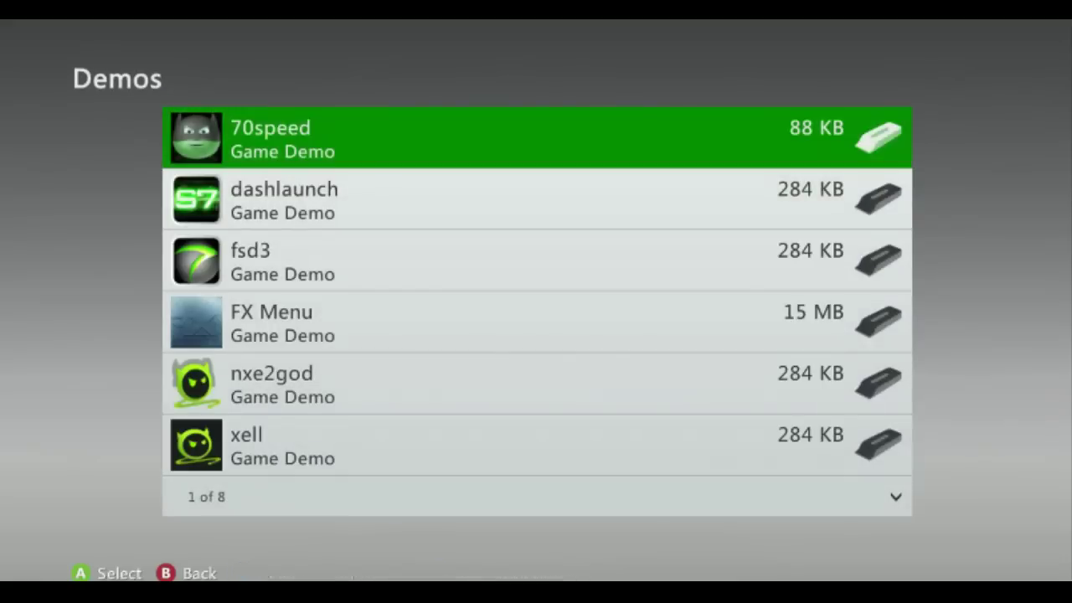
- Look through the Hard Drive's game demos for the XeXMenu entries and close the Demos folder
key(Down)
key(Down)
key(Down)
key(Down)
key(Down)
key(Down)
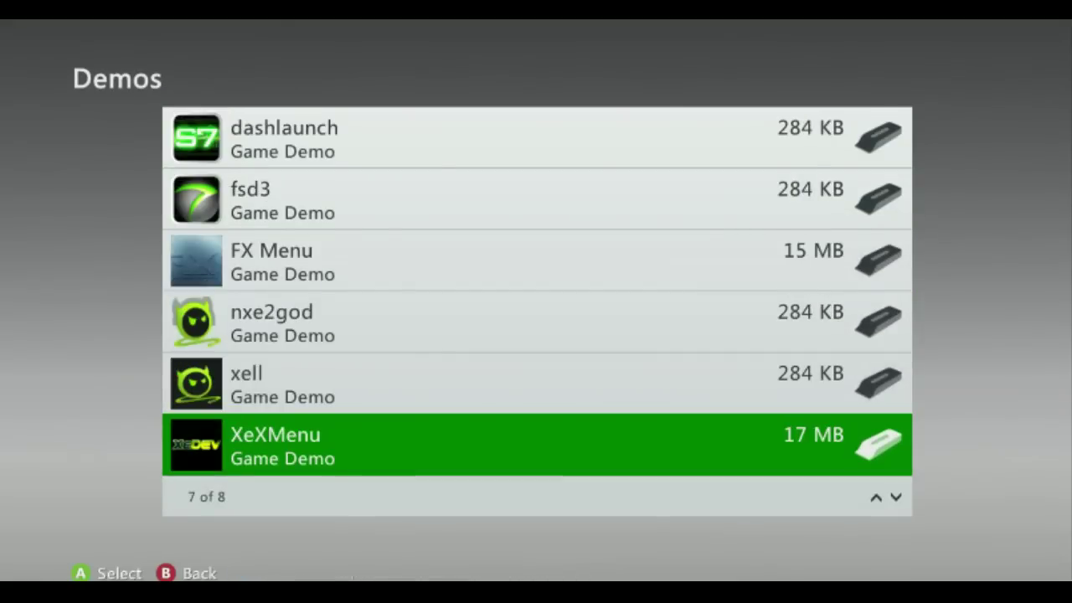
key(Up)
key(Down)
key(Up)
key(Down)
key(Escape)
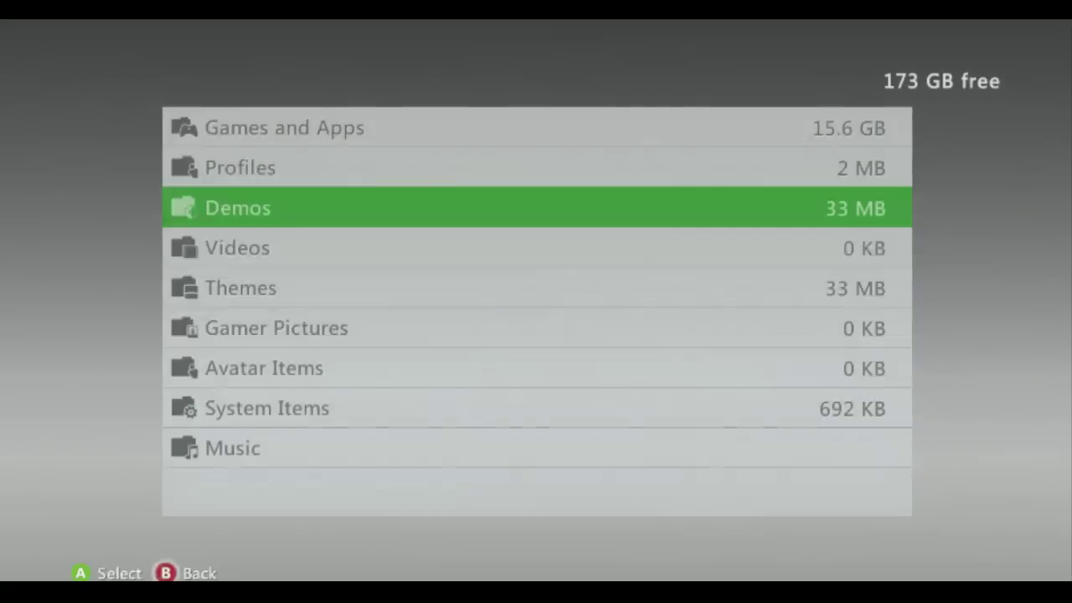
- Exit the storage and system settings and open My Games from the dashboard's games section
key(Escape)
key(Escape)
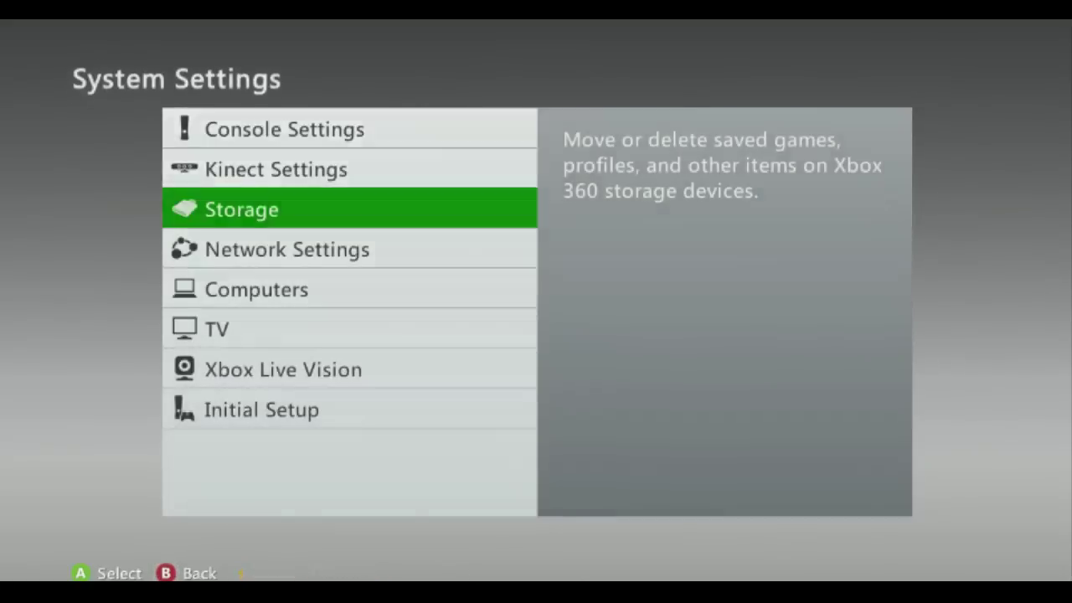
key(Escape)
key(Left)
key(Left)
key(Left)
key(Left)
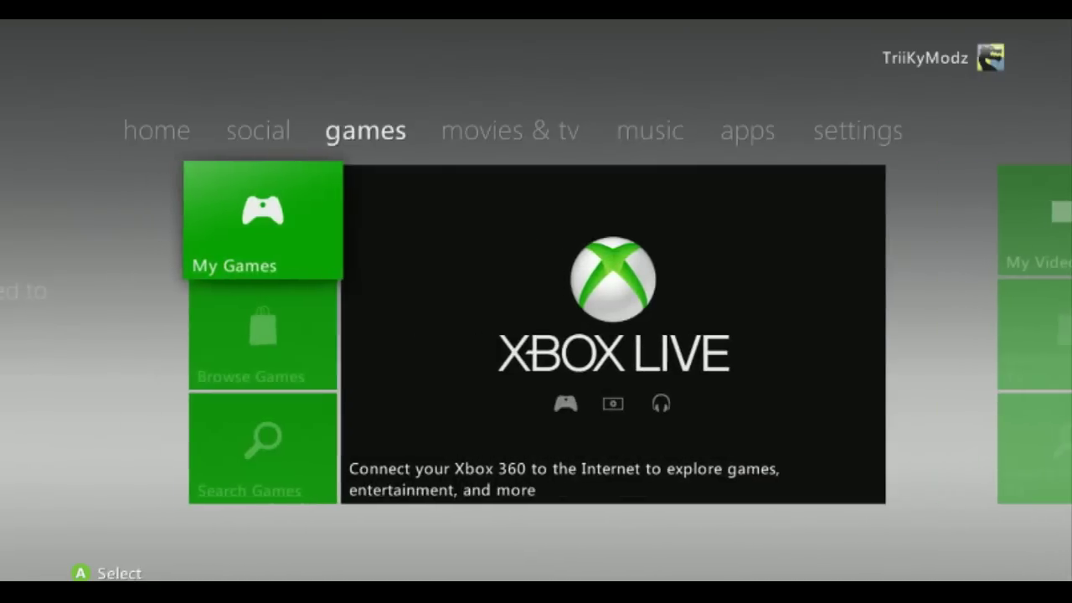
key(Return)
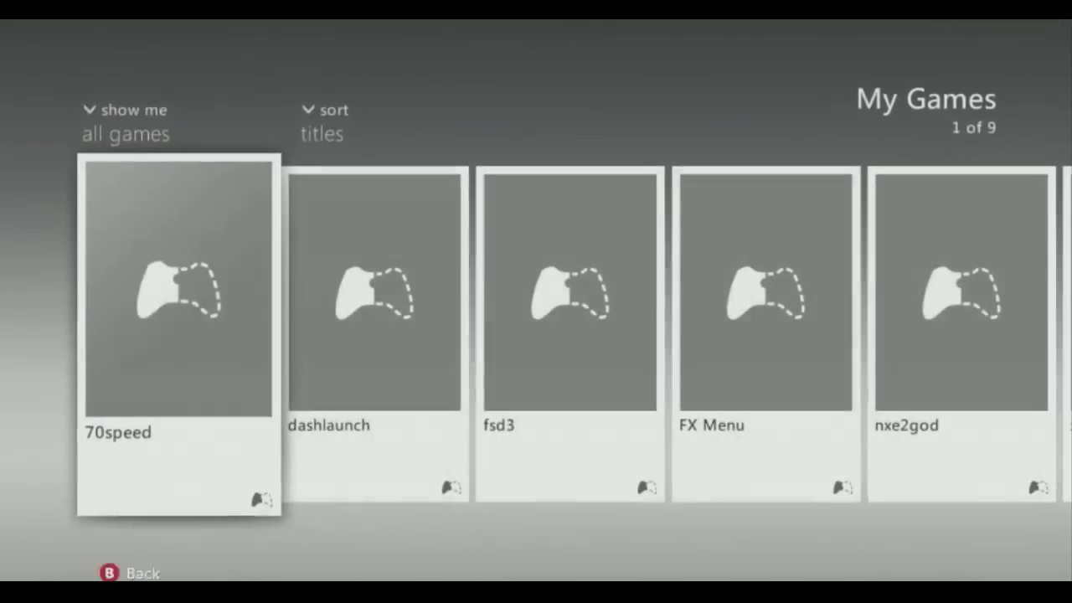
- Find XeXMenu 1.2 in the My Games collection and launch it
key(Left)
key(Left)
key(Left)
key(Left)
key(Left)
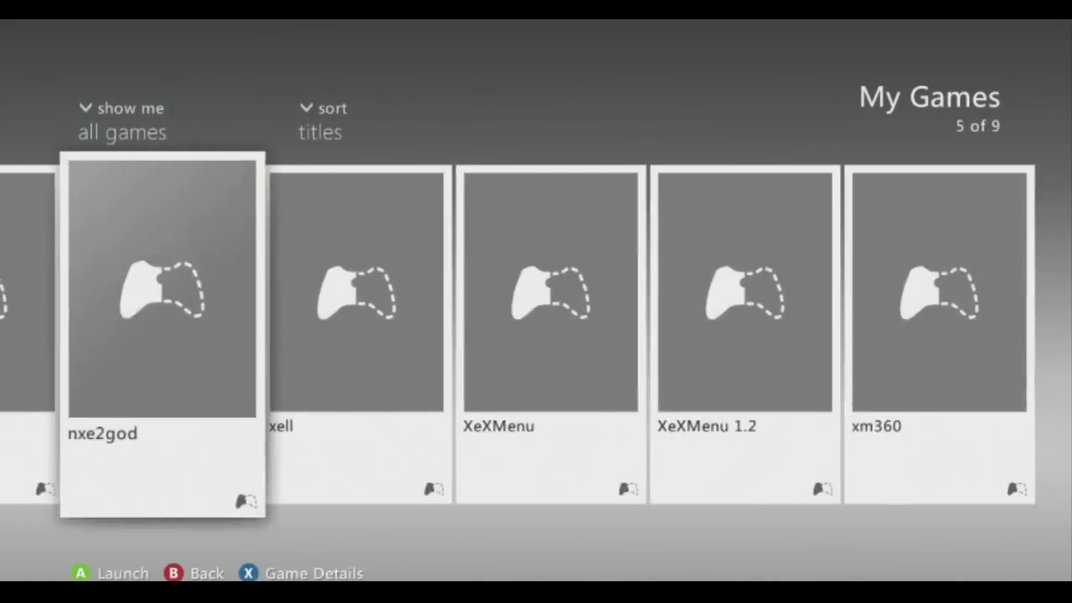
key(Right)
key(Right)
key(Right)
key(Return)
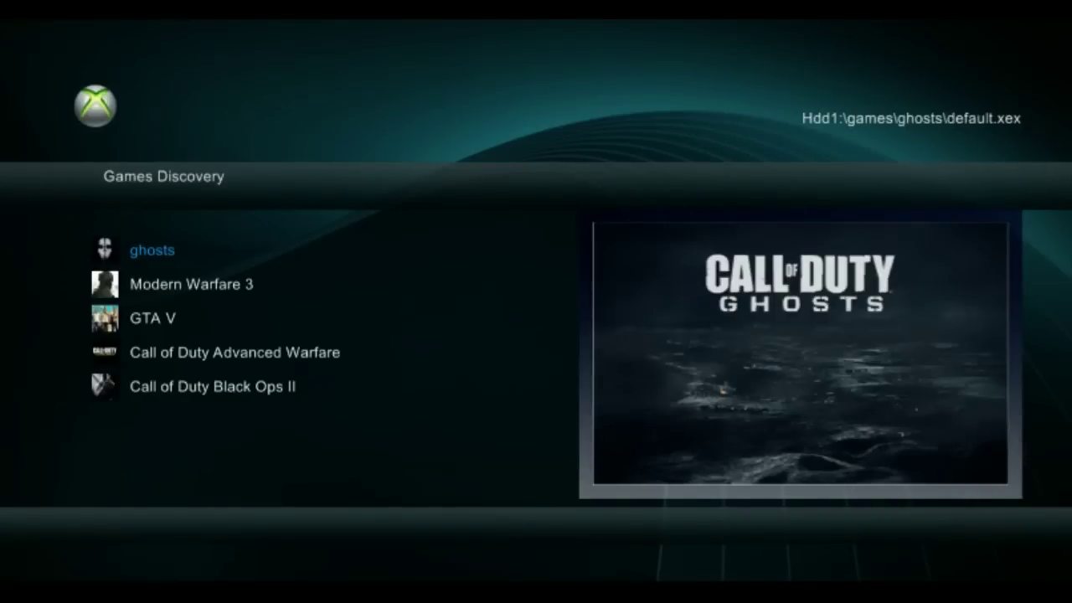
- Look through the games listed on the Games Discovery page
key(Down)
key(Down)
key(Down)
key(Down)
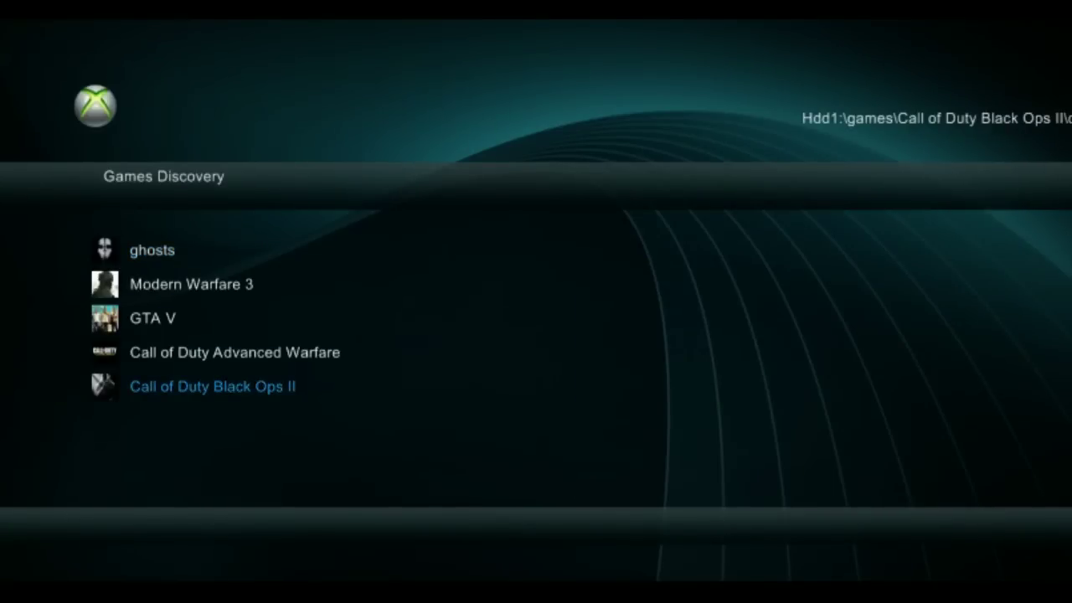
key(Up)
key(Up)
key(Up)
key(Up)
- Show the Usb0 device and look through its folders and files
key(Right)
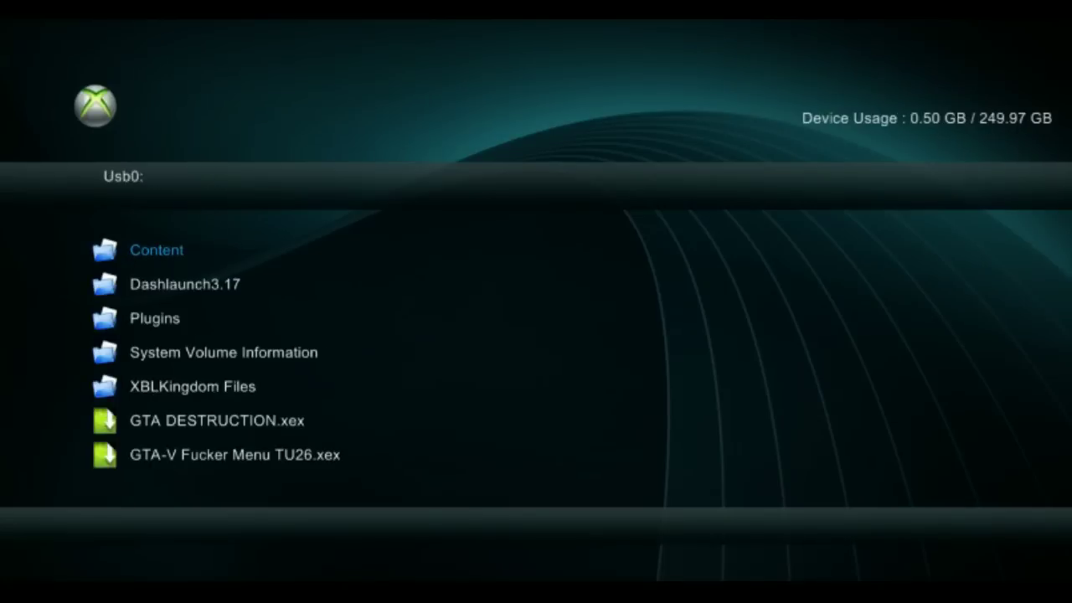
key(Down)
key(Down)
key(Down)
key(Down)
key(Down)
key(Down)
key(Down)
key(Down)
key(Down)
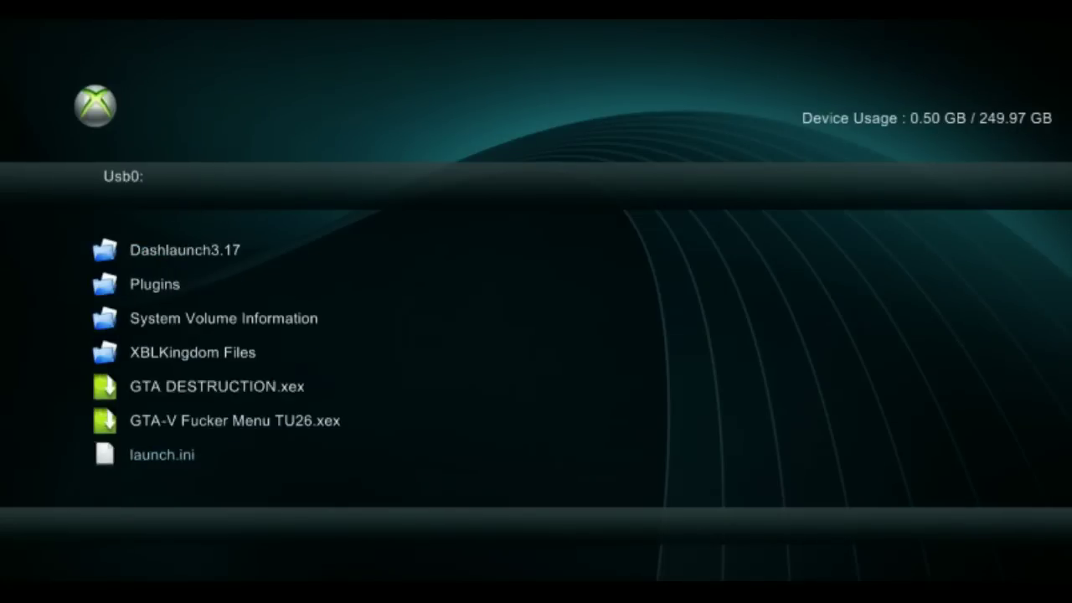
- Change the skin in the Configuration to the armoured soldier background and view it on the Games Discovery page
key(Right)
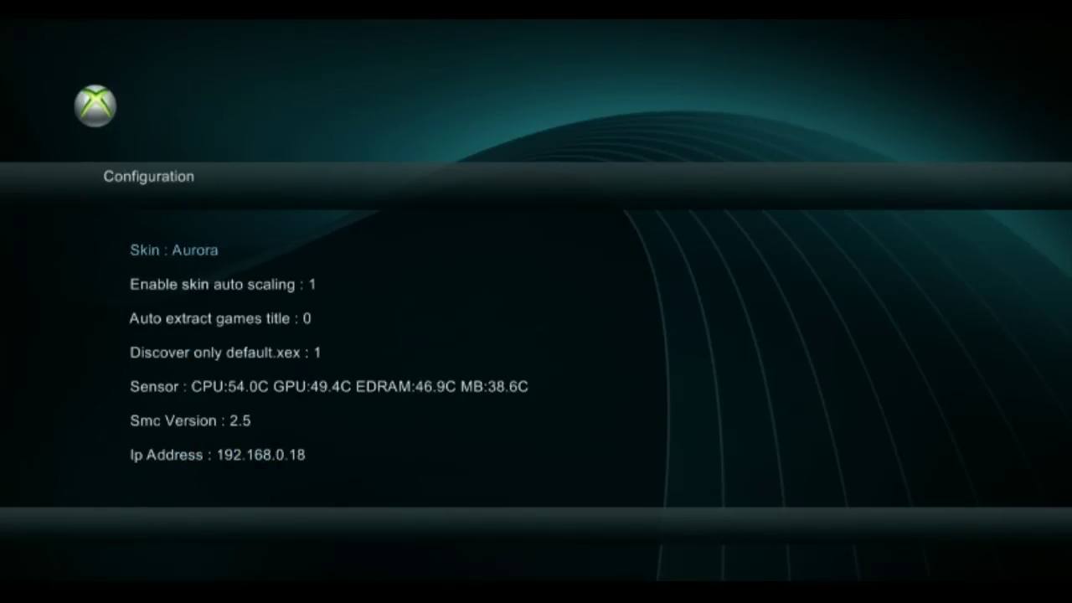
key(Return)
key(Right)
key(Right)
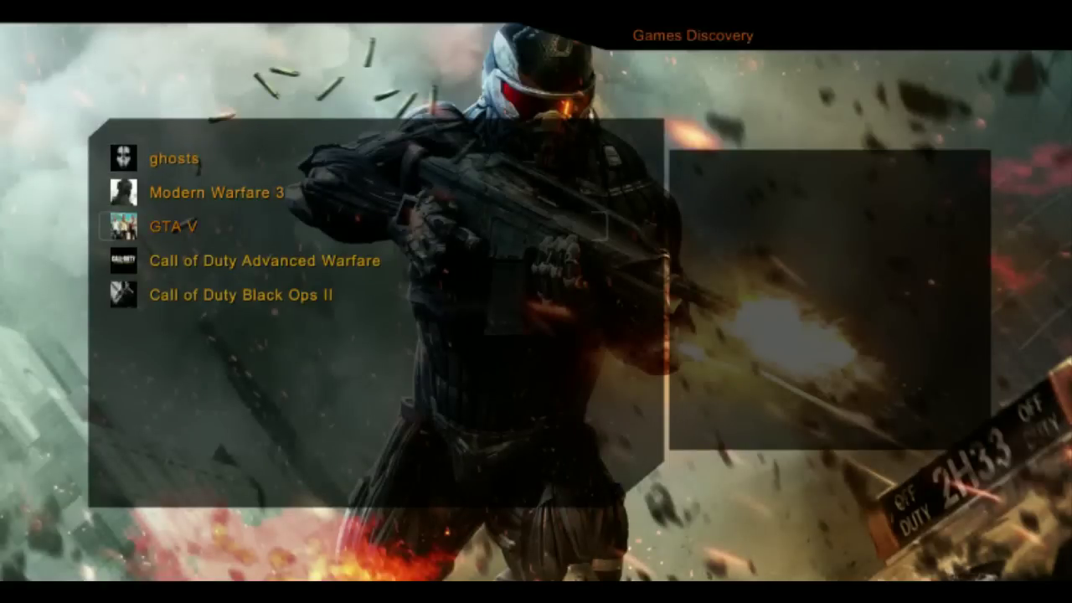
- Change the skin in the Configuration to the blue background and view it on the Games Discovery page
key(Right)
key(Right)
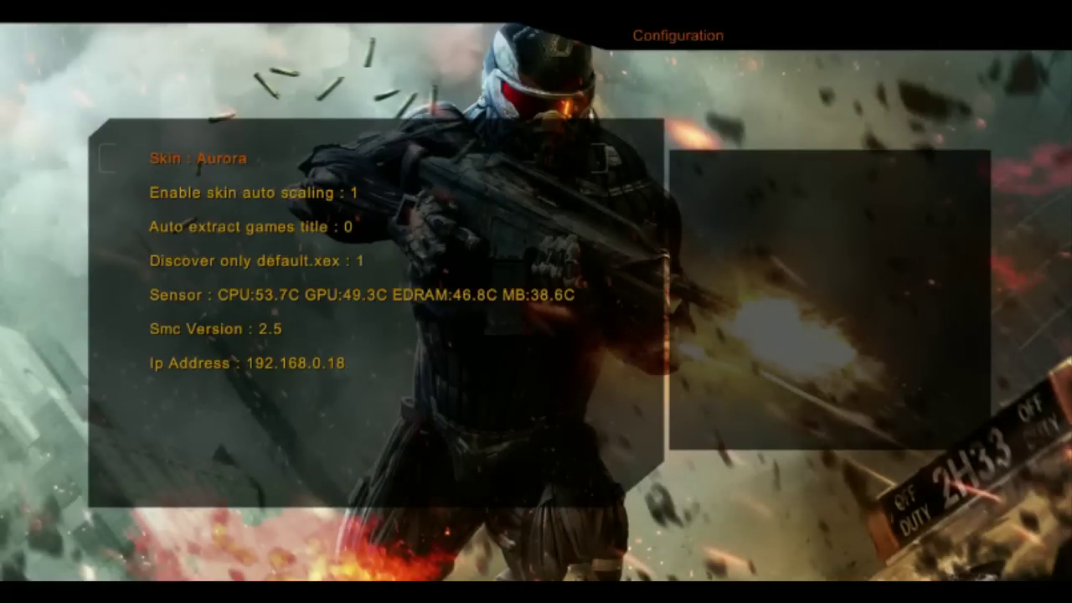
key(Right)
key(Right)
key(Right)
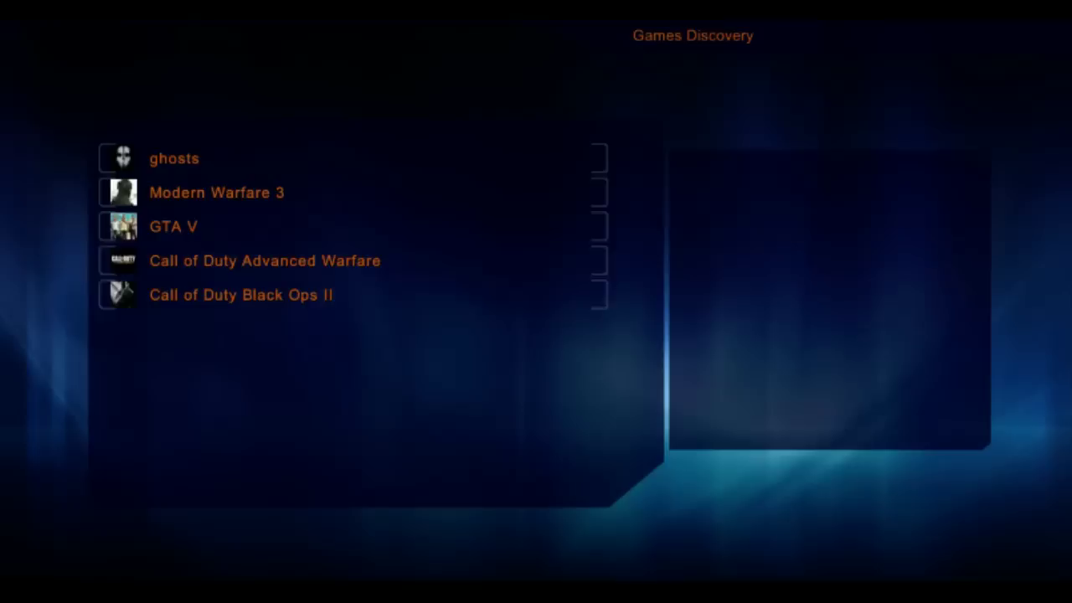
- View the Usb0 file list in the new skin and review the options on the Configuration page
key(Return)
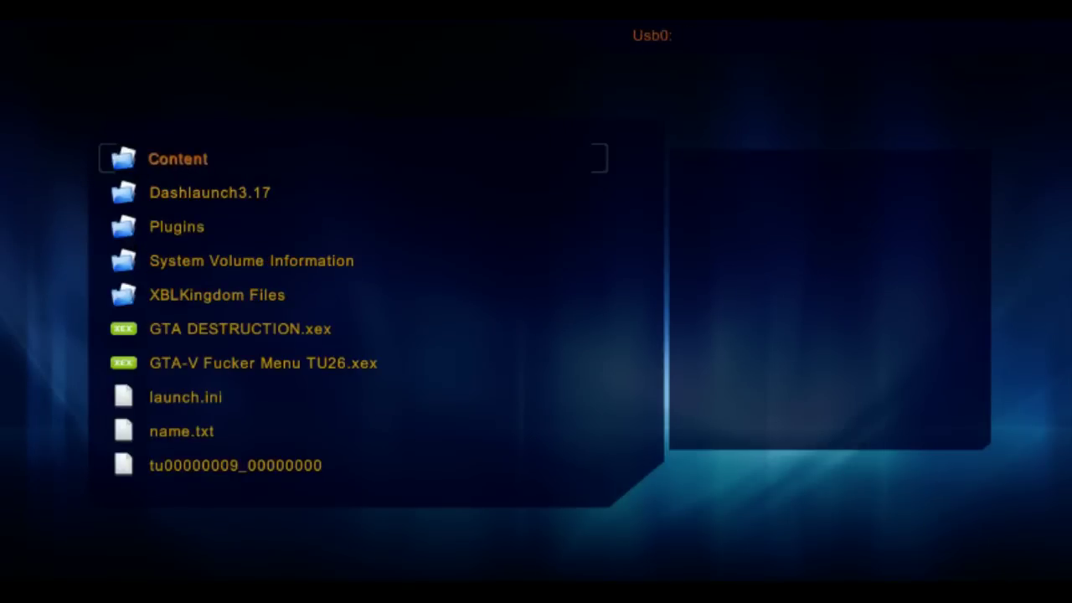
key(Right)
key(Down)
key(Down)
key(Down)
key(Down)
key(Up)
key(Up)
key(Up)
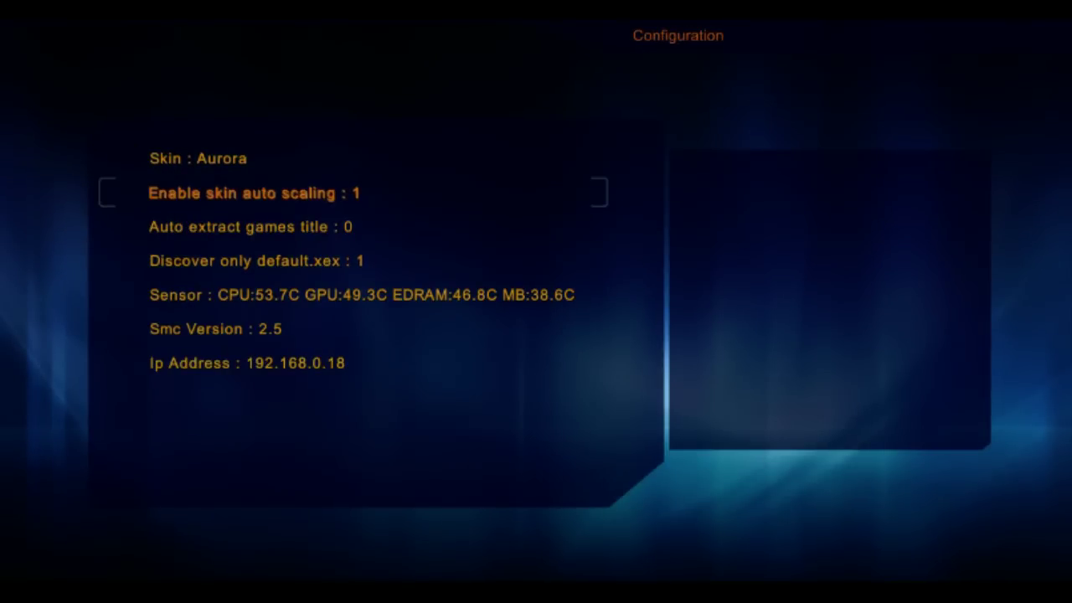
key(Up)
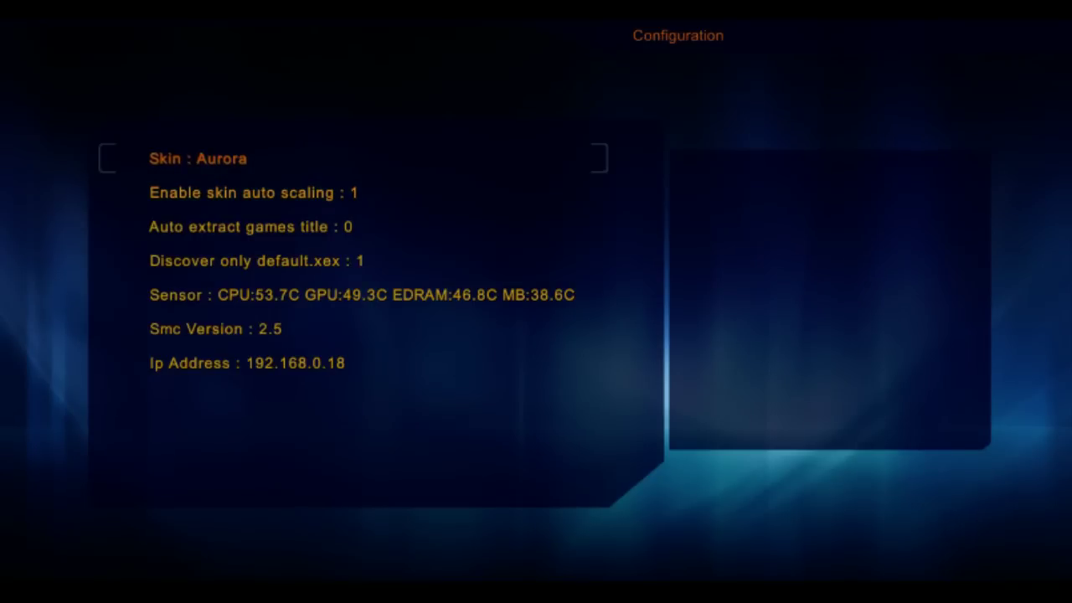